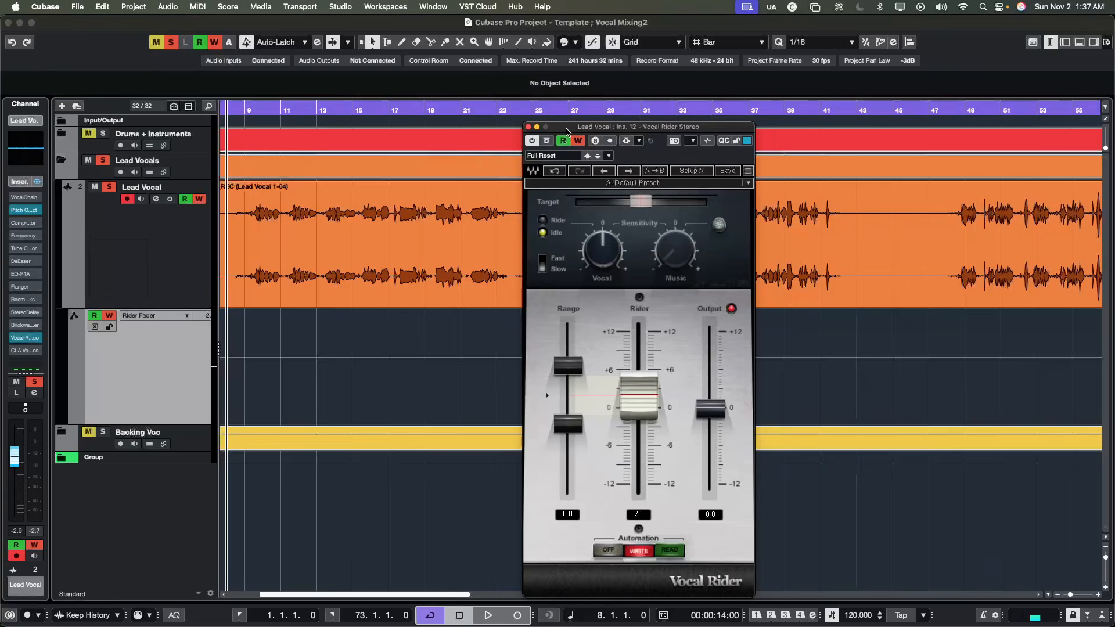
drag(567, 127, 487, 127)
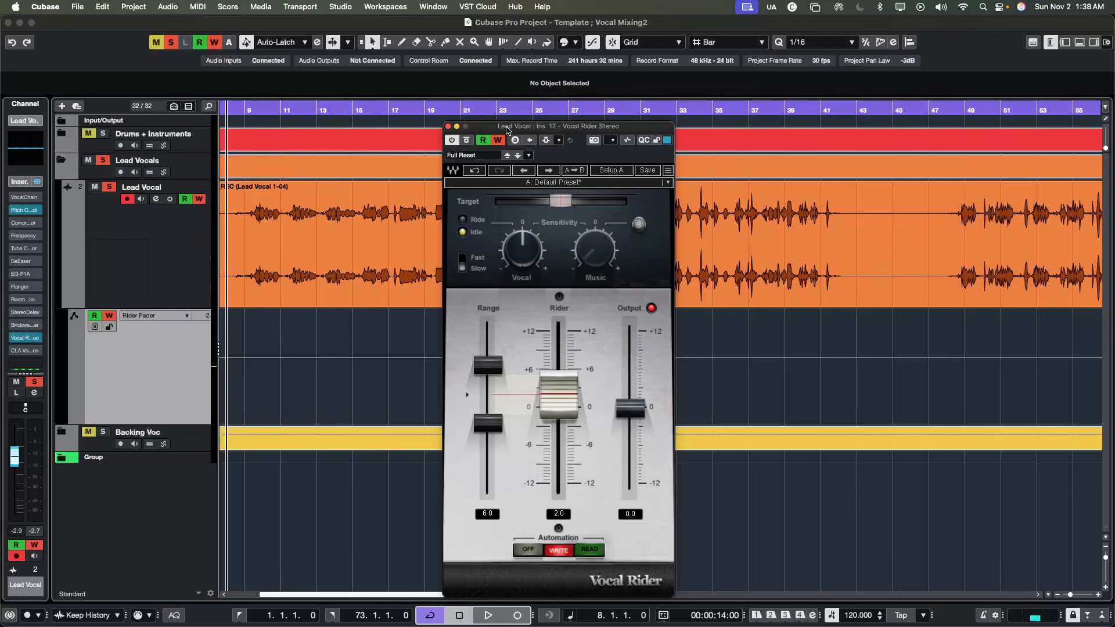
drag(511, 131, 420, 112)
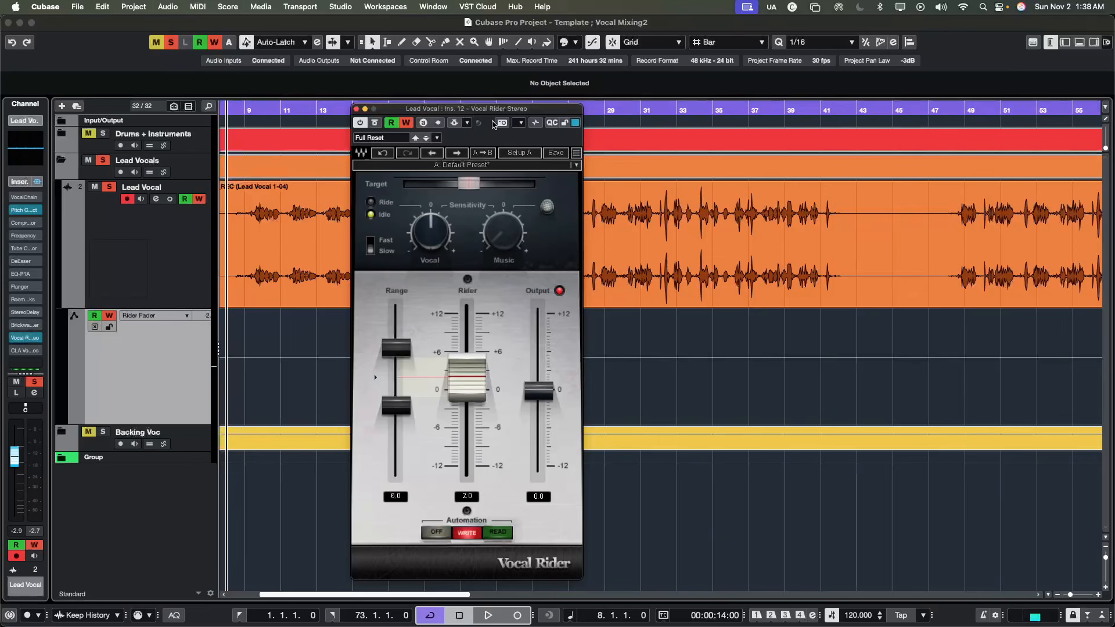
drag(448, 113, 472, 110)
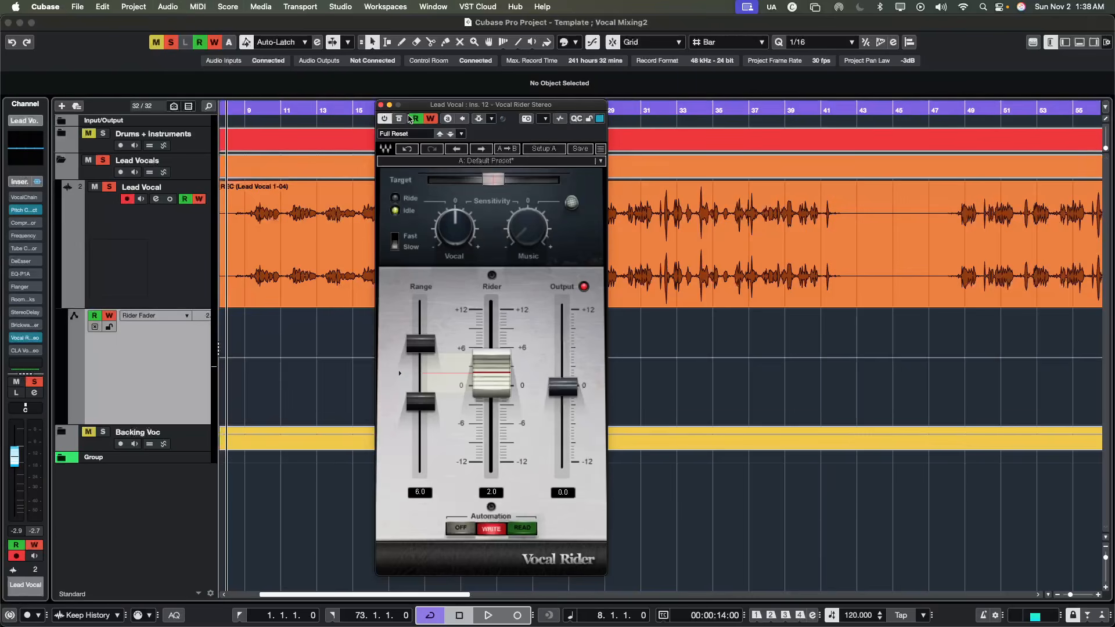
drag(412, 109, 640, 96)
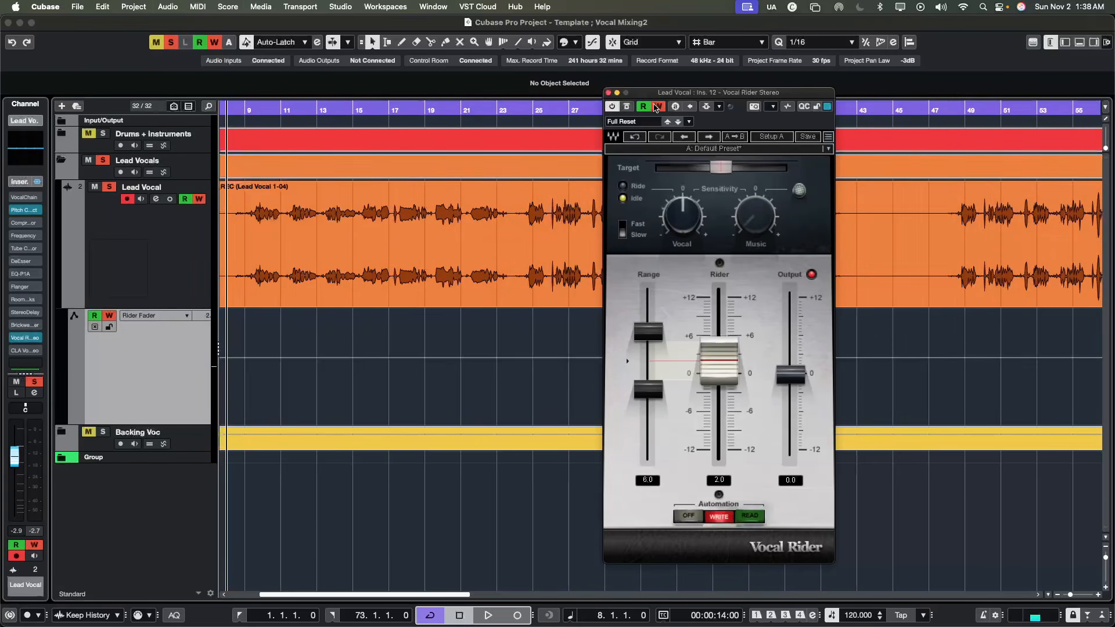
drag(650, 93, 530, 96)
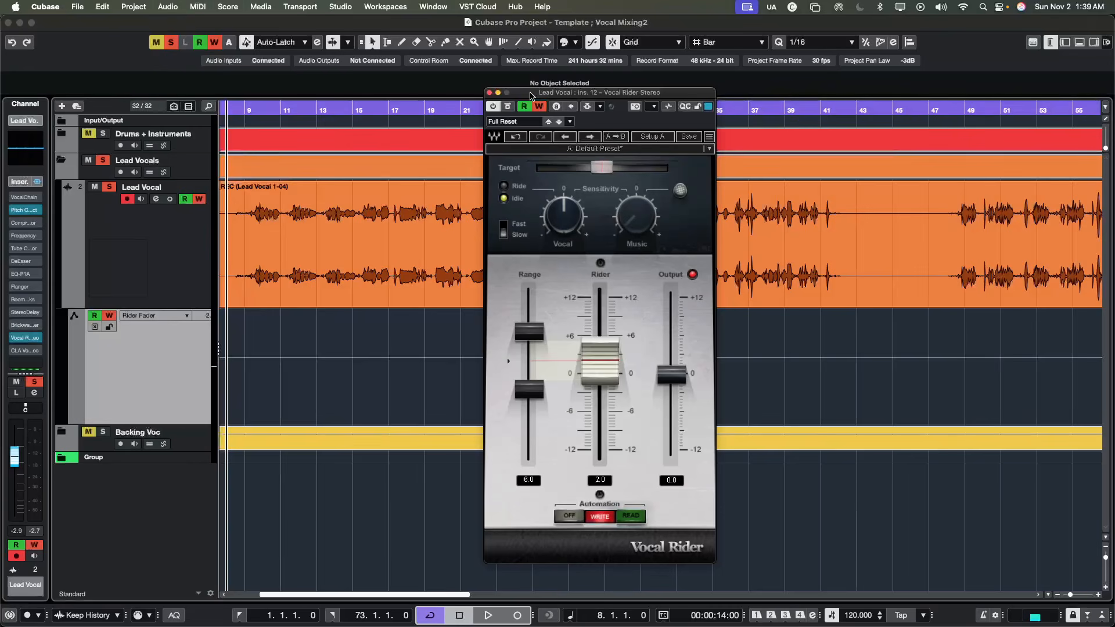
drag(530, 96, 505, 96)
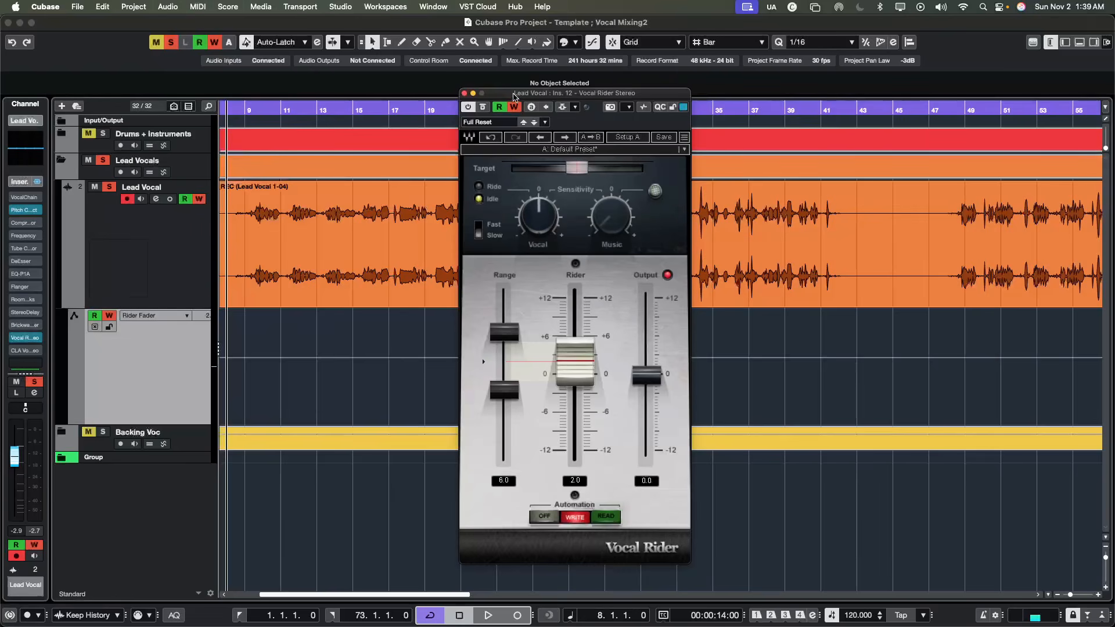
- Select the lead vocal clip and examine the level differences between phrases along its waveform
drag(514, 97, 620, 104)
click(405, 230)
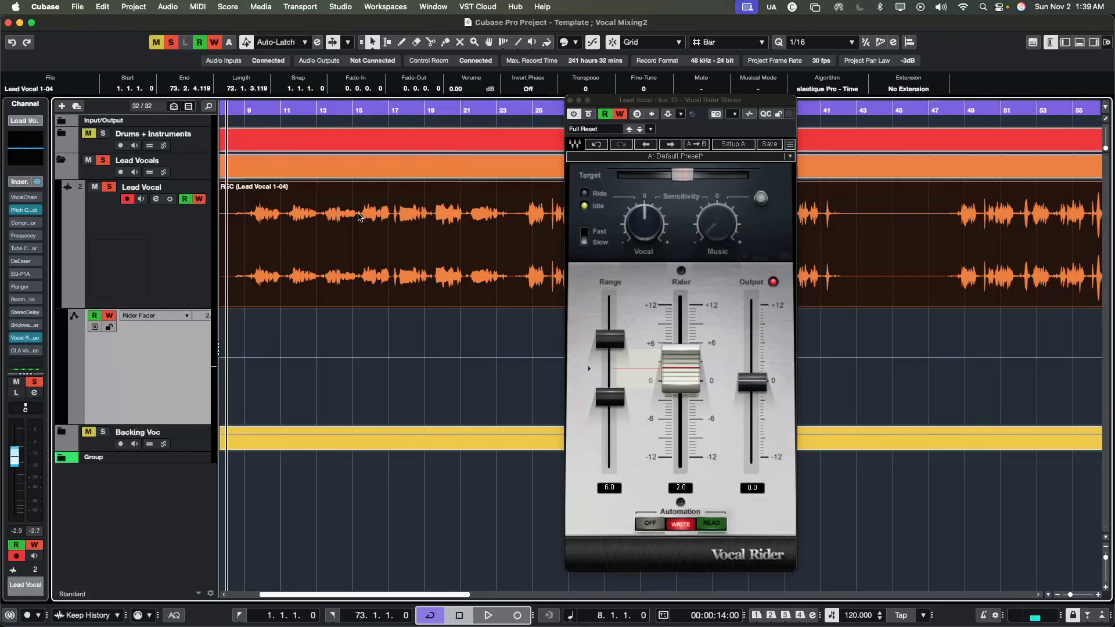
scroll(358, 218, up, 5)
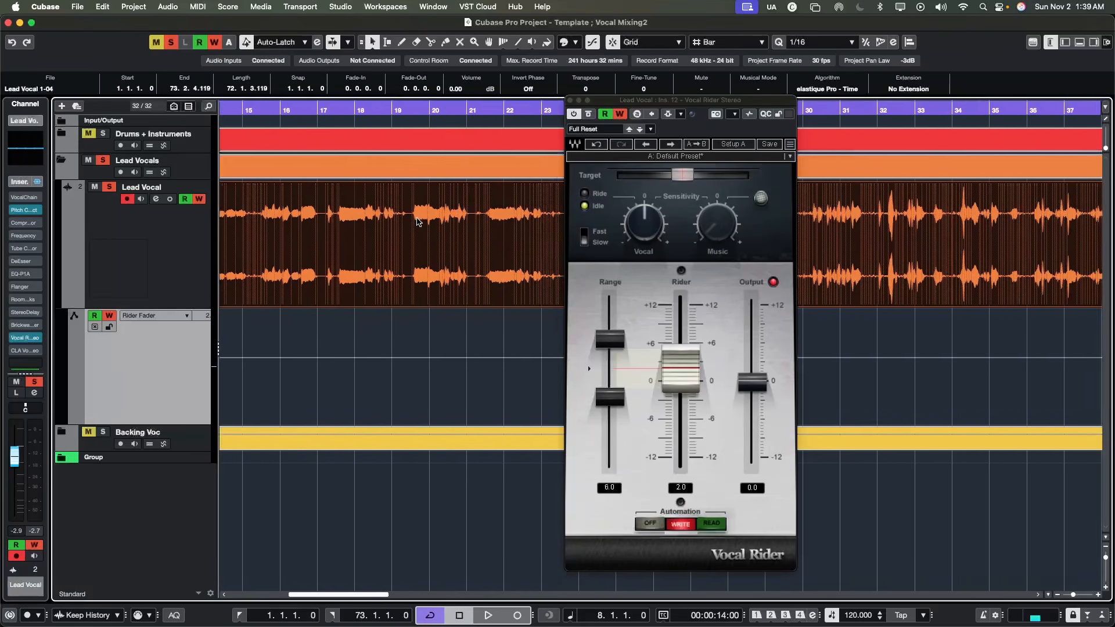
scroll(418, 221, up, 4)
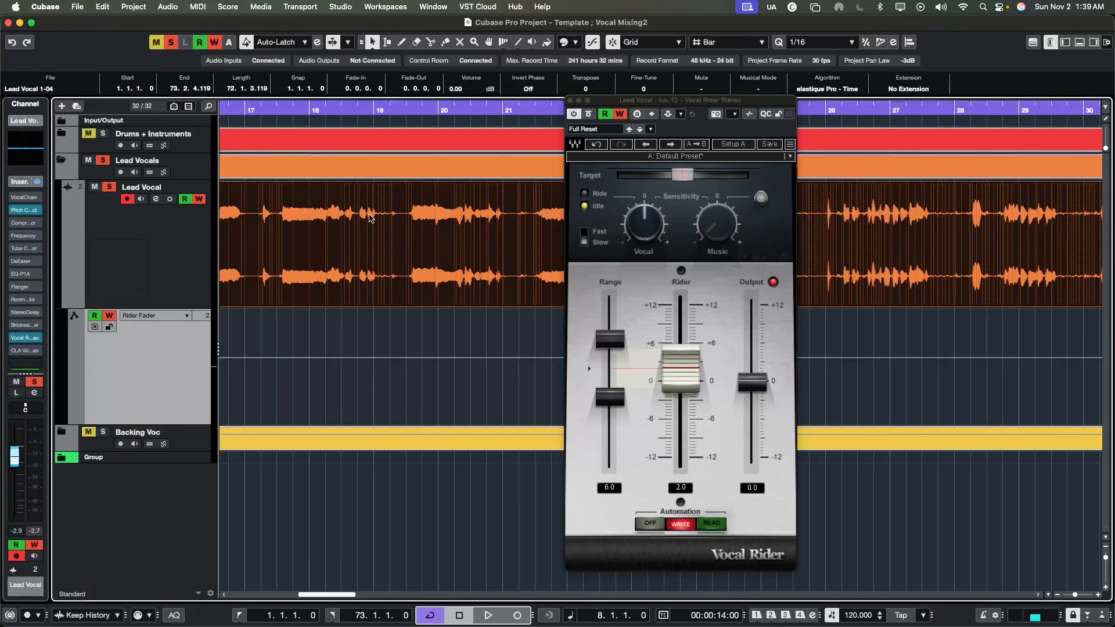
scroll(372, 219, right, 3)
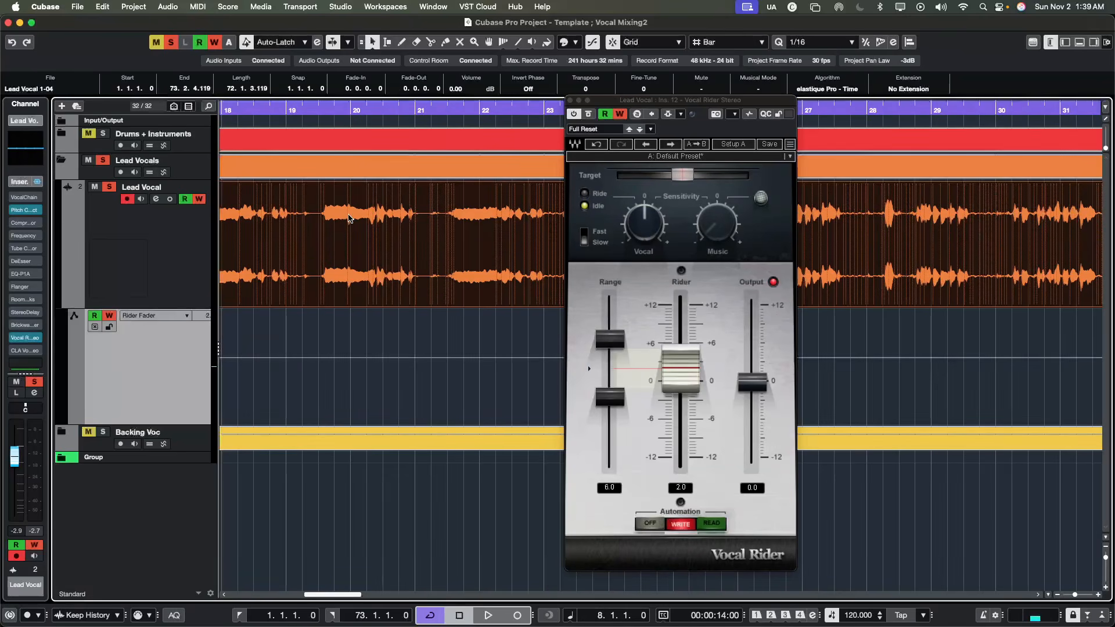
scroll(357, 219, right, 15)
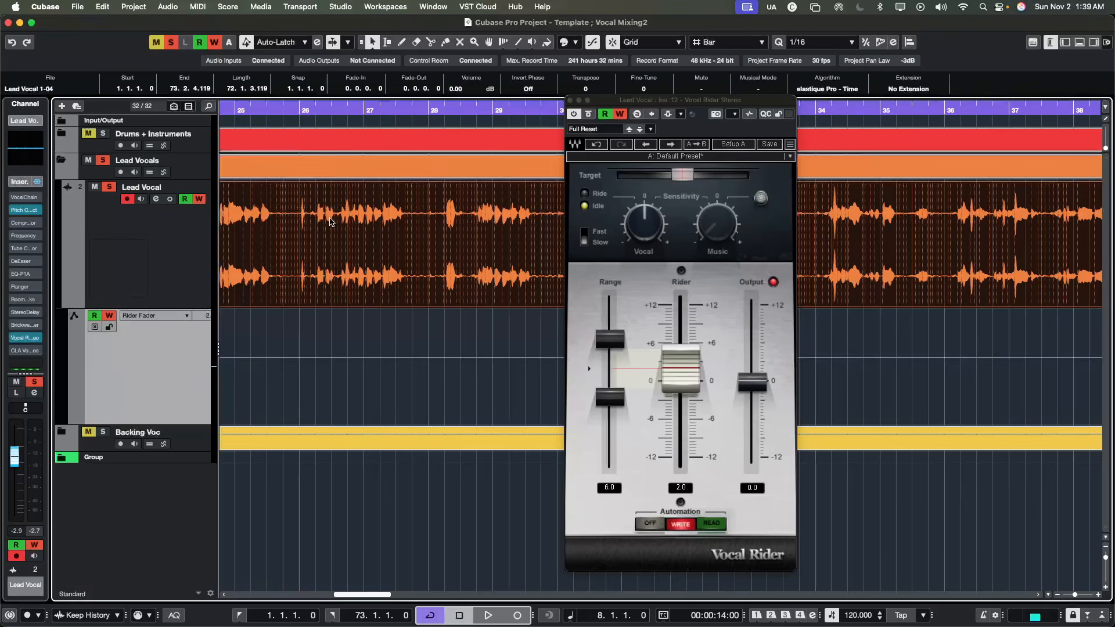
scroll(329, 217, left, 10)
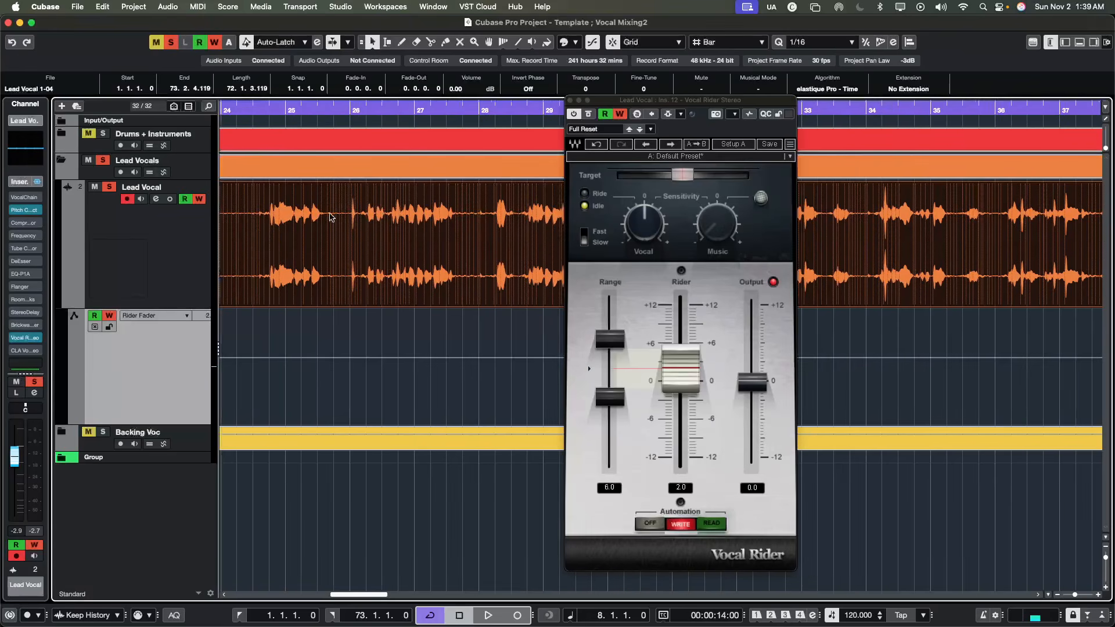
scroll(331, 217, left, 10)
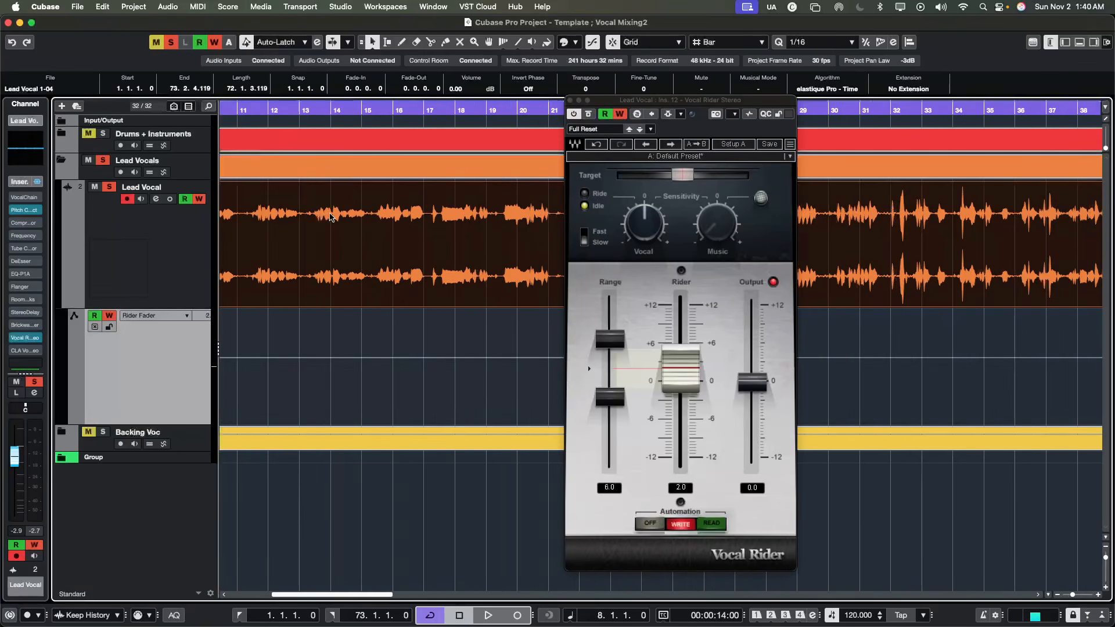
scroll(390, 225, right, 5)
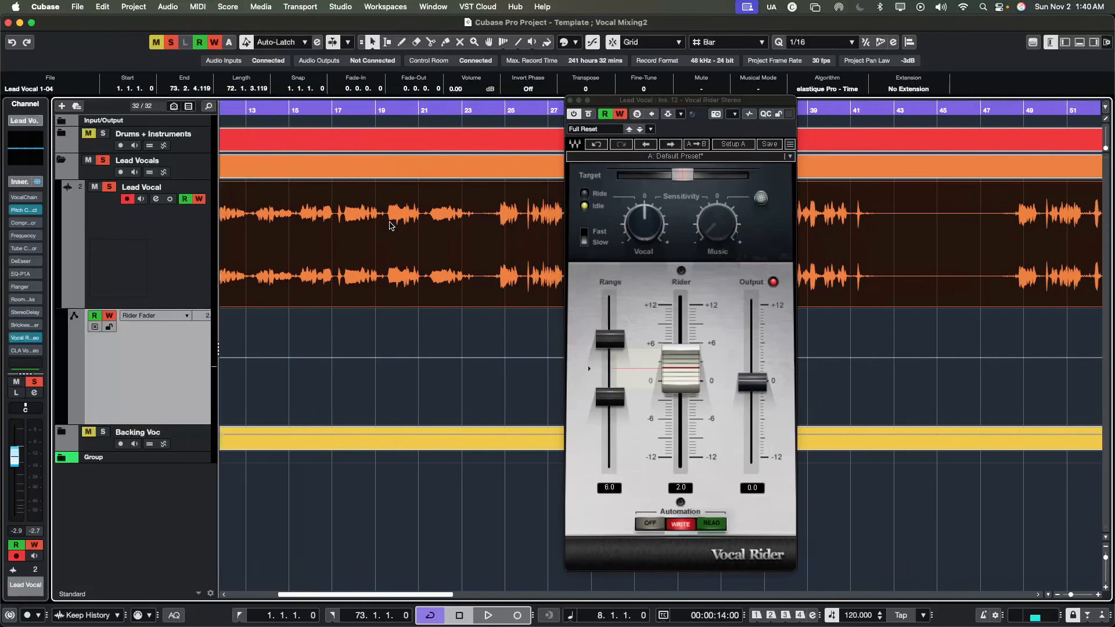
scroll(390, 225, right, 2)
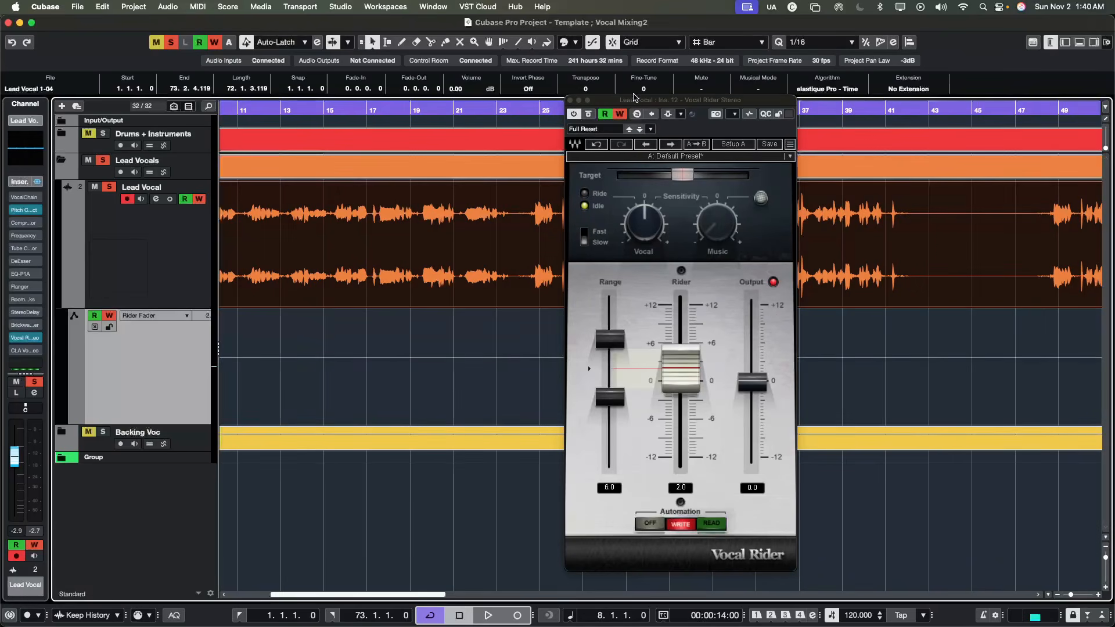
- Move the Vocal Rider window clear of the vocal's opening phrases and place the playback cursor at bar 8
drag(634, 98, 570, 98)
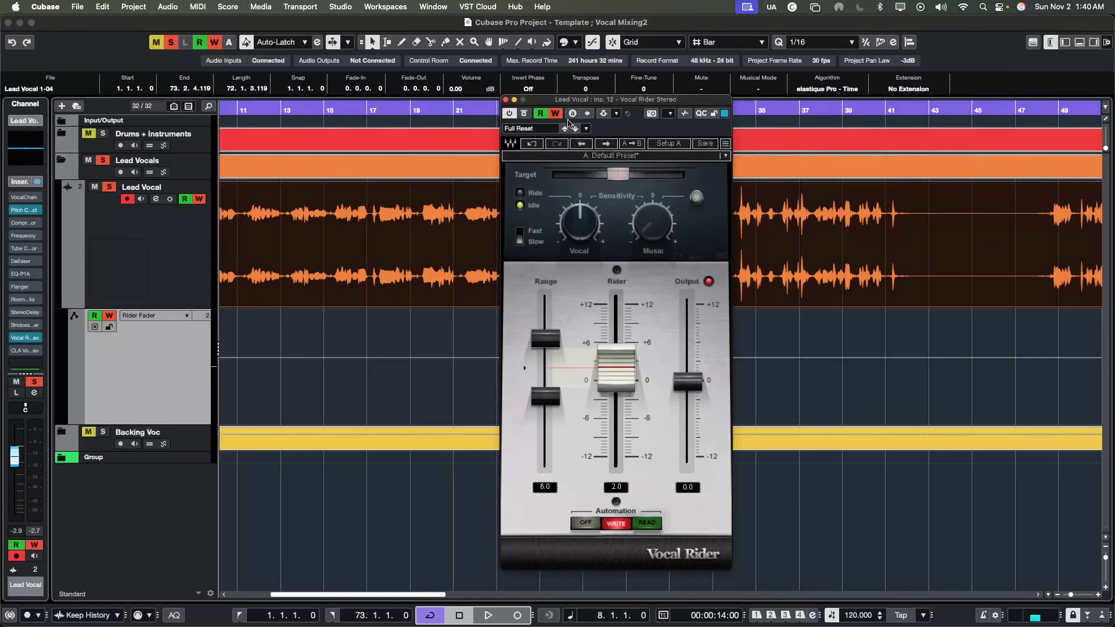
drag(564, 100, 678, 96)
scroll(369, 219, left, 5)
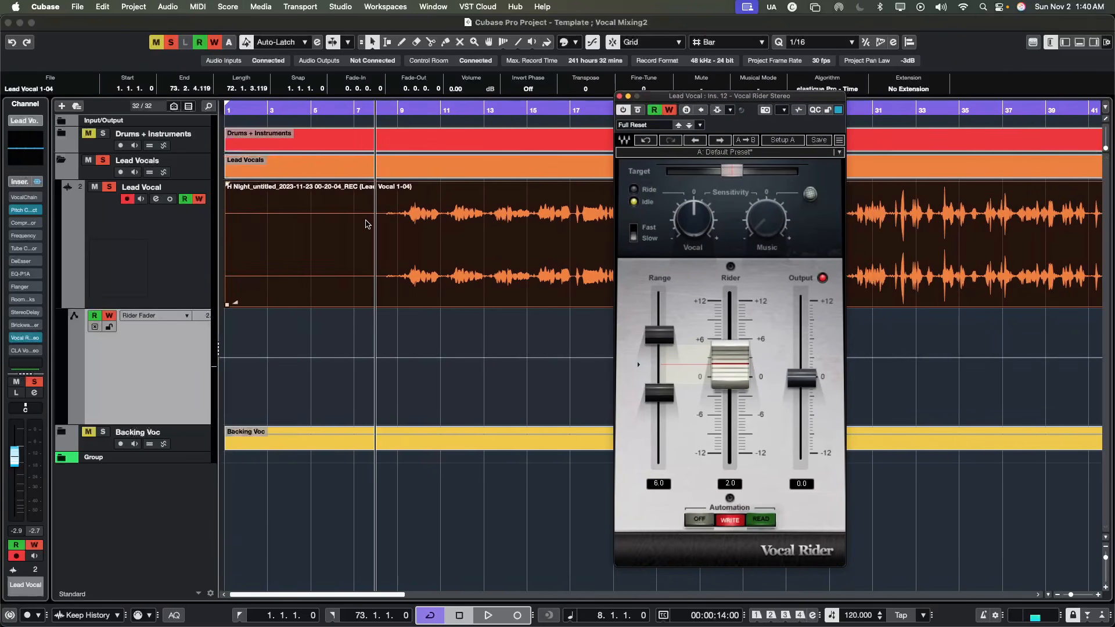
scroll(369, 220, right, 1)
click(271, 108)
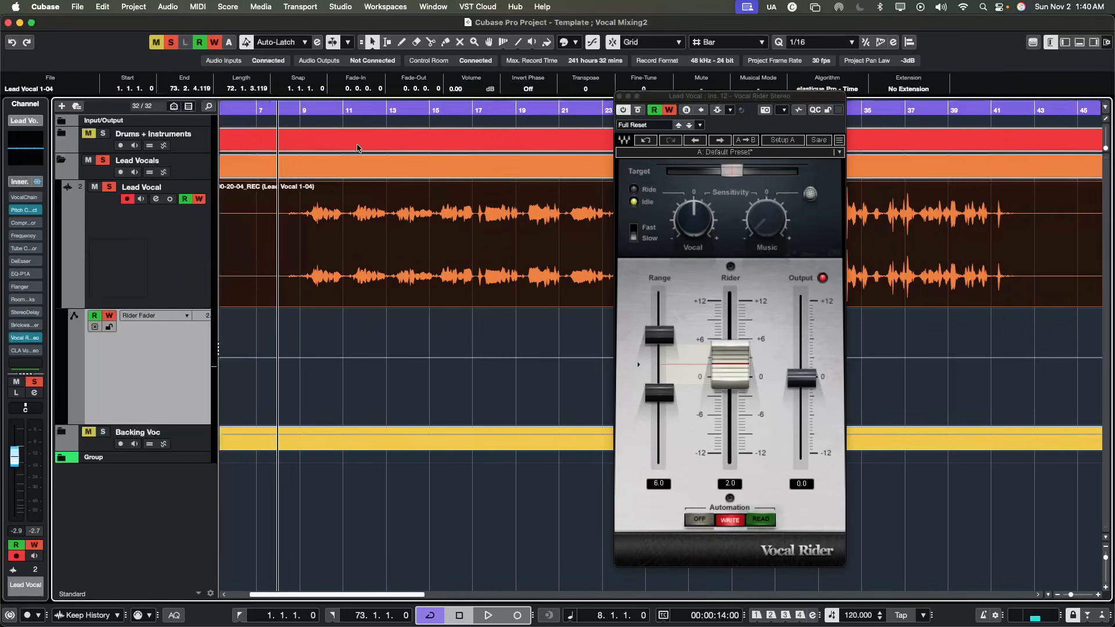
drag(662, 99, 643, 100)
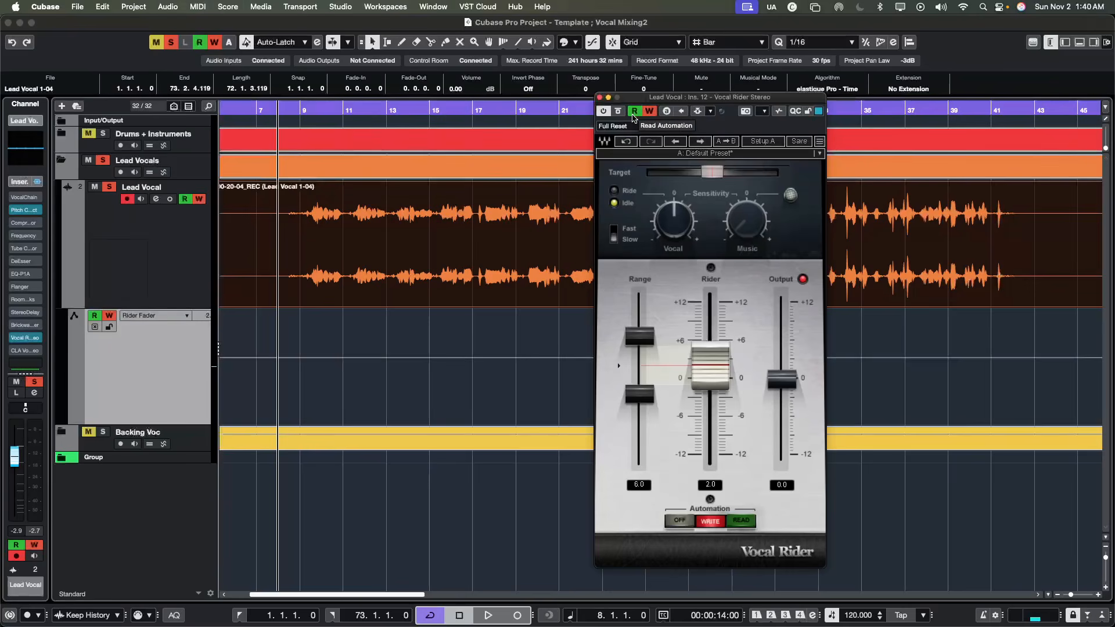
- Keep Vocal Rider's automation in Write mode and adjust its upper and lower range limits to a range of 8.3
click(711, 521)
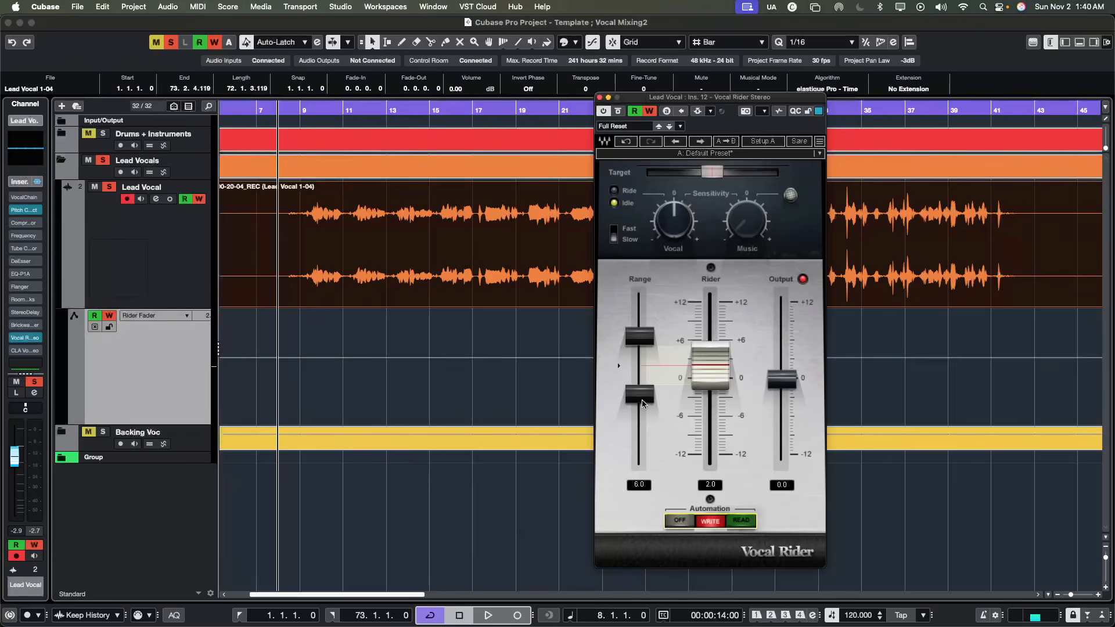
drag(640, 395, 640, 435)
mouse_move(638, 417)
mouse_down()
mouse_move(639, 468)
mouse_move(639, 406)
mouse_move(649, 417)
mouse_up()
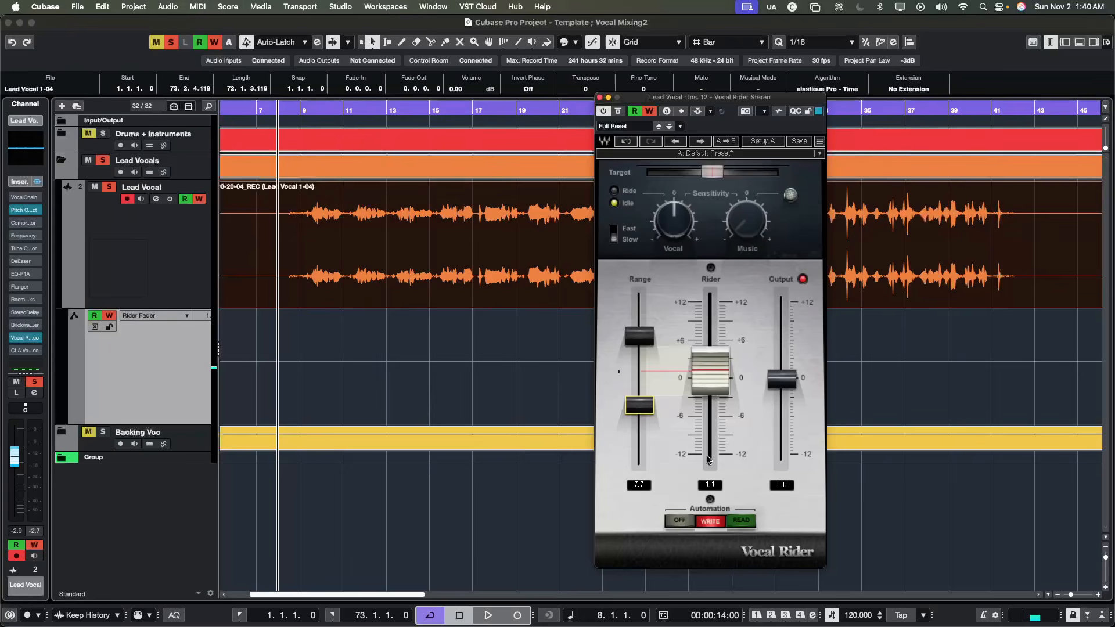
drag(635, 343, 635, 344)
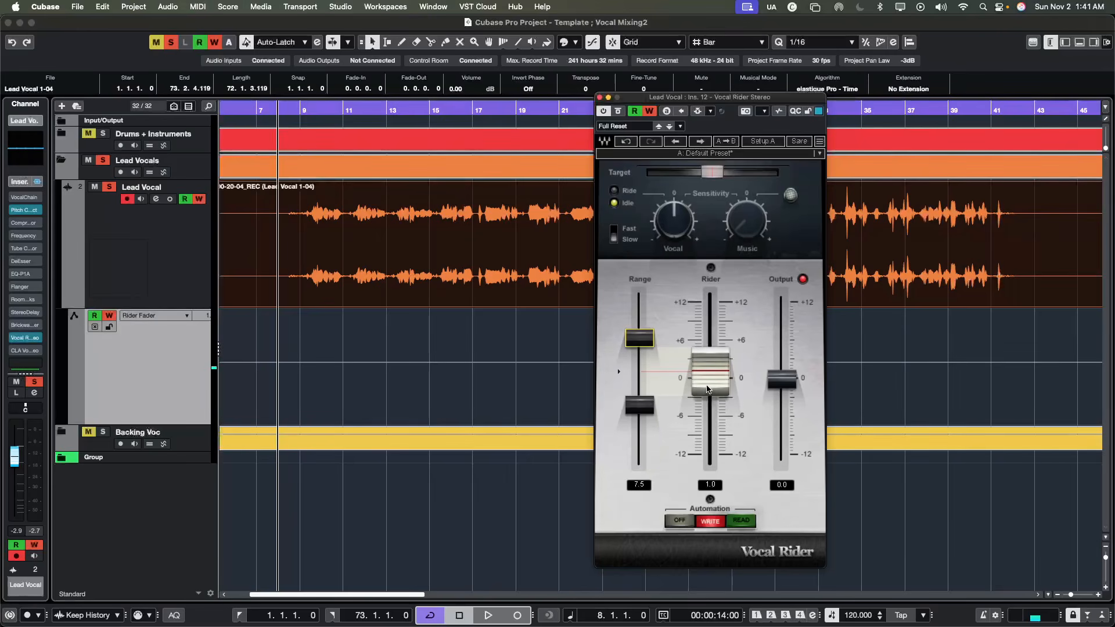
drag(639, 337, 639, 335)
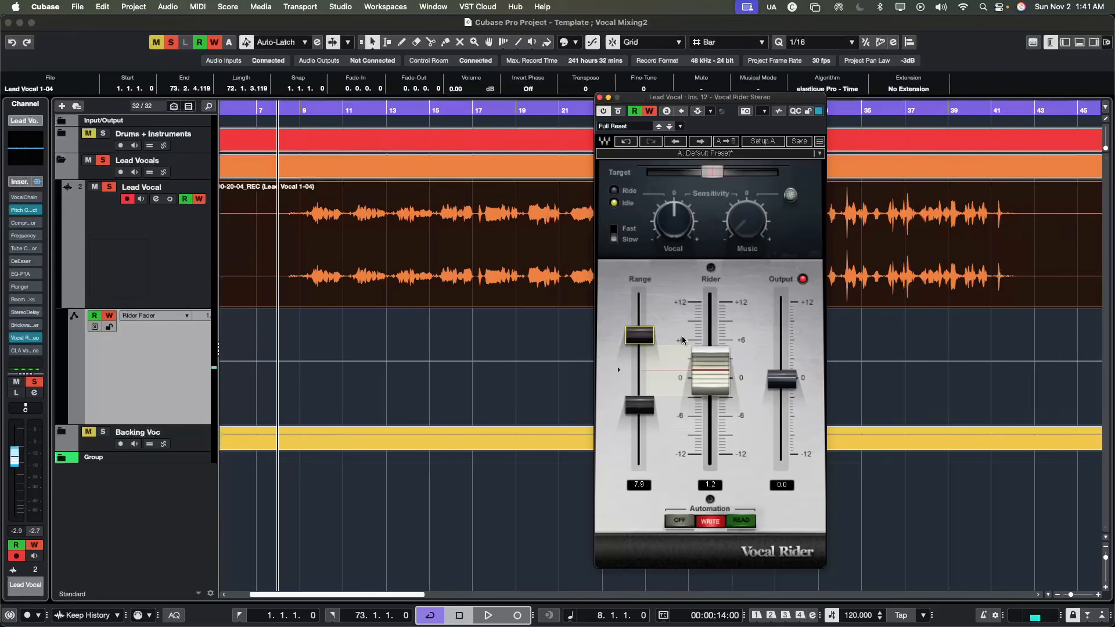
mouse_move(639, 406)
mouse_down()
mouse_move(646, 411)
mouse_move(639, 398)
mouse_up()
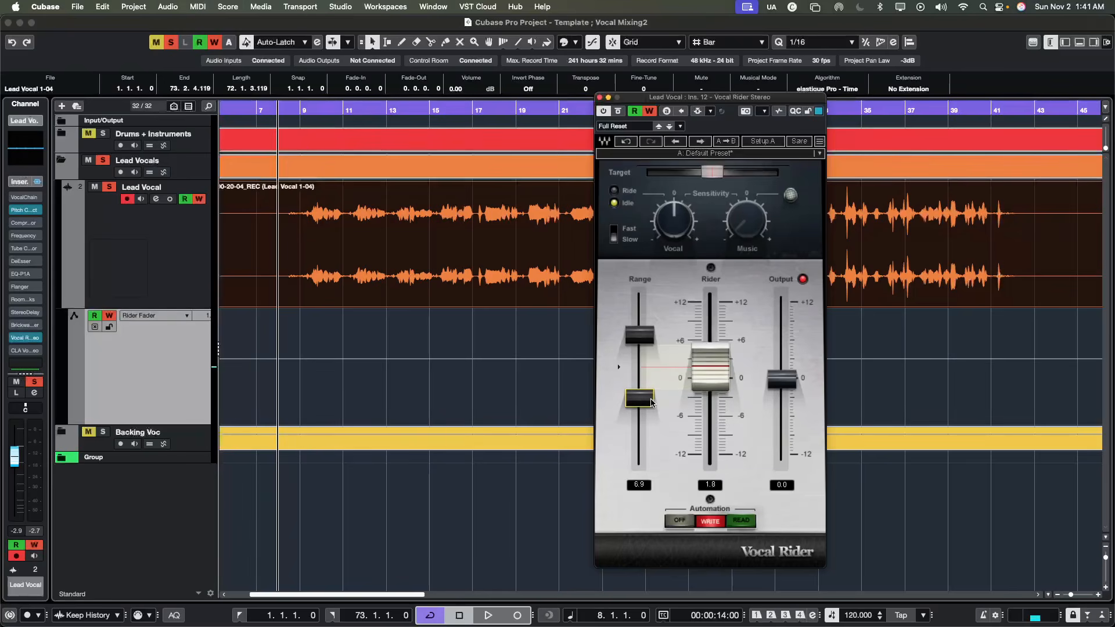
drag(646, 404, 647, 413)
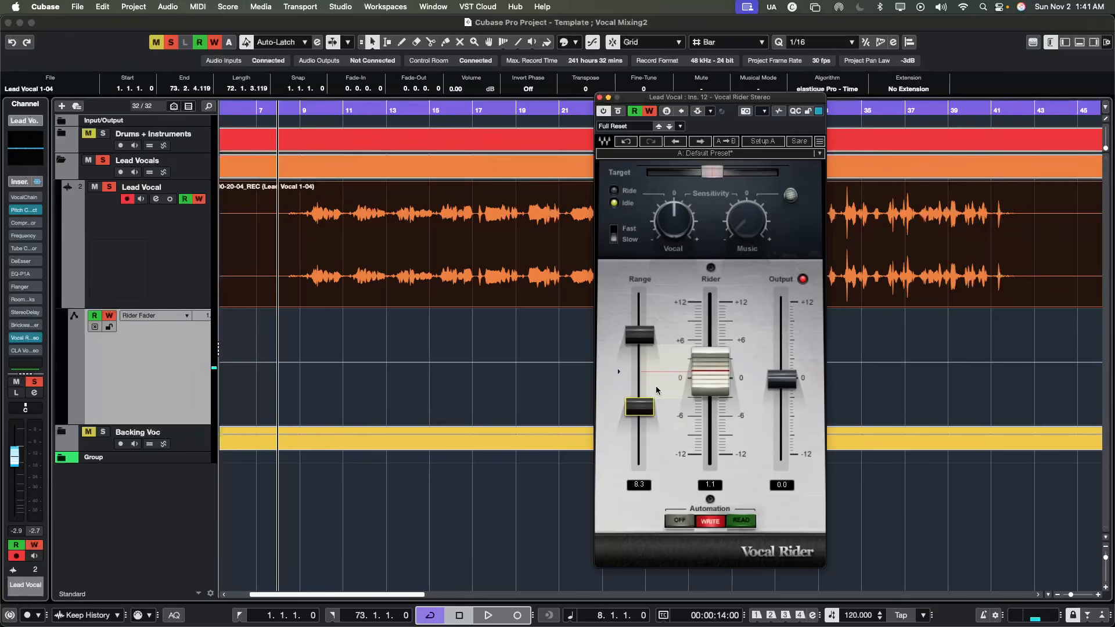
mouse_move(702, 378)
mouse_down()
mouse_move(702, 395)
mouse_move(702, 360)
mouse_move(702, 380)
mouse_up()
drag(702, 371, 702, 373)
- Play the lead vocal from bar 8 to about bar 41 to write the Rider Fader automation, and stop playback
key(space)
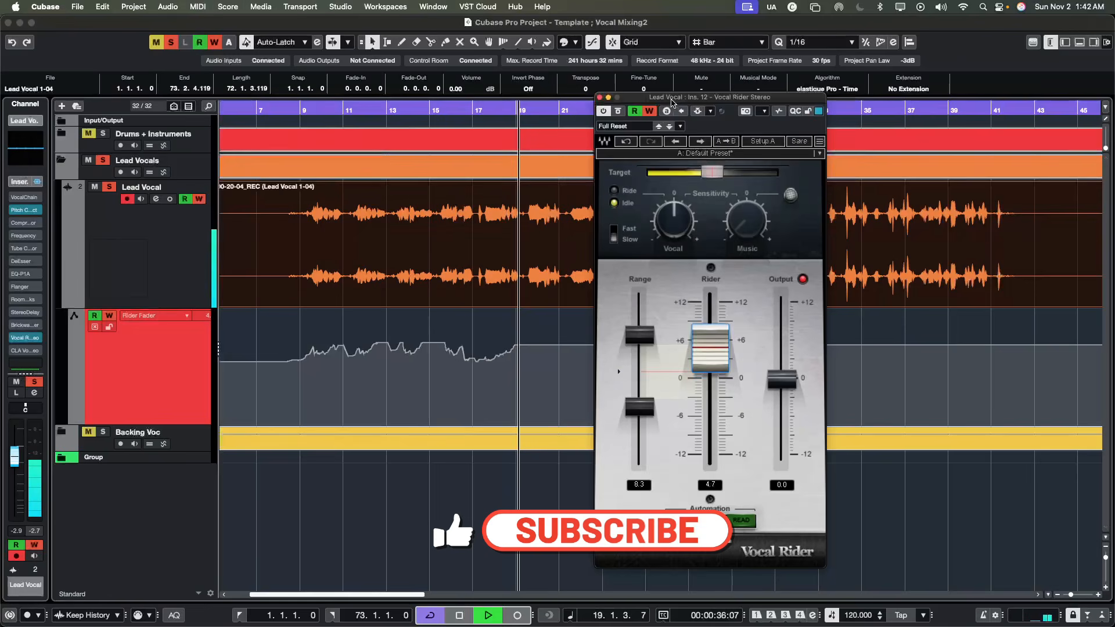
drag(668, 97, 767, 91)
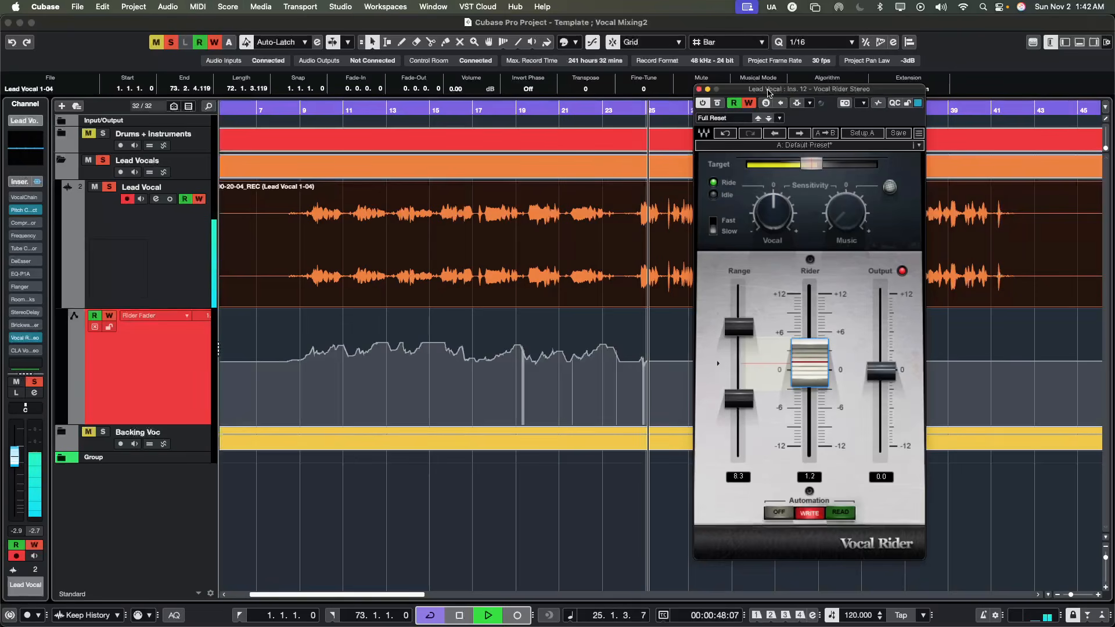
drag(769, 90, 558, 124)
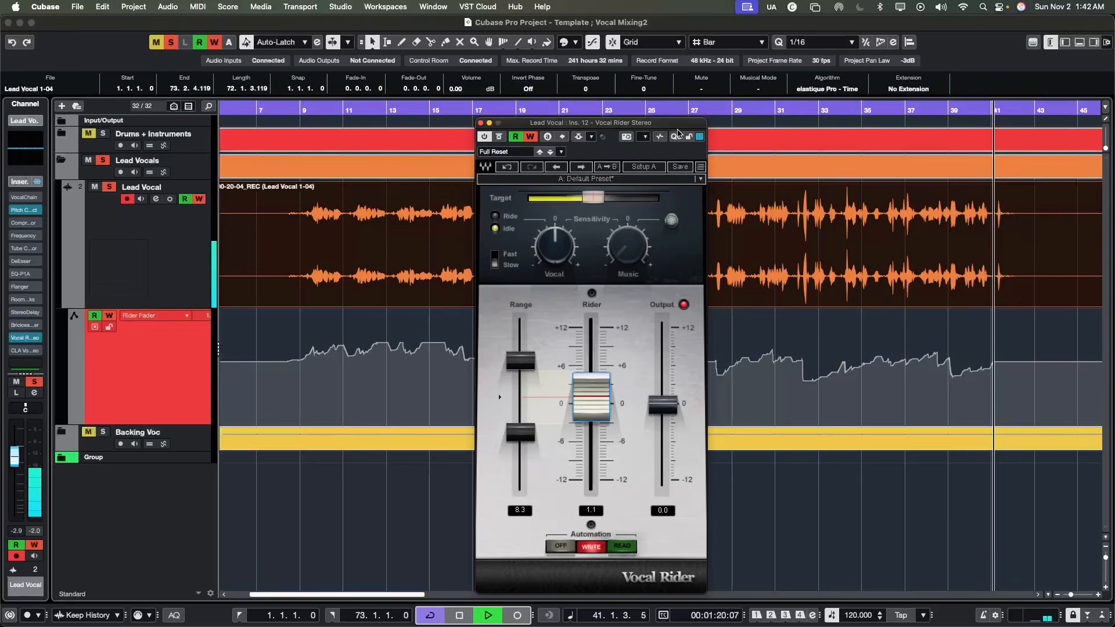
key(space)
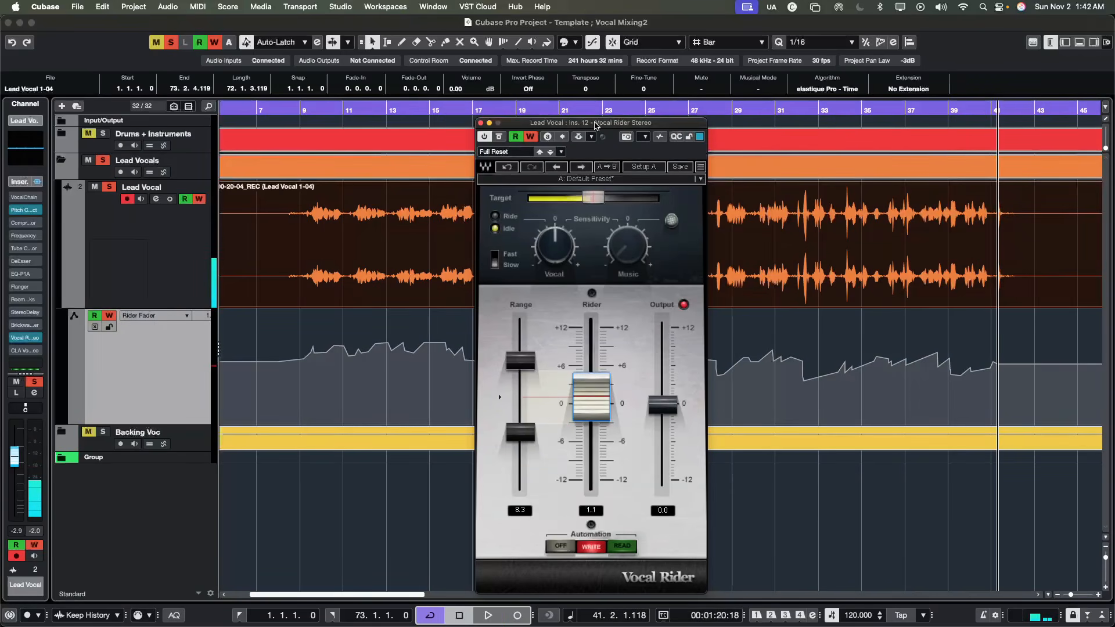
- Move the Vocal Rider window off the written Rider Fader curve and switch the plugin's automation to Read
drag(598, 123, 950, 89)
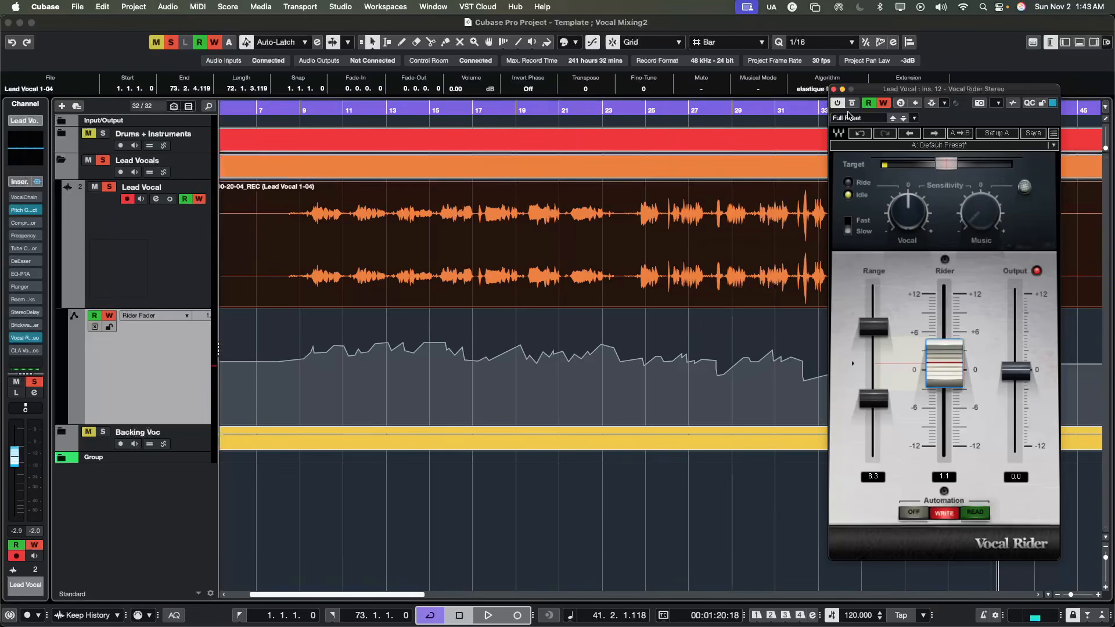
drag(861, 93, 832, 96)
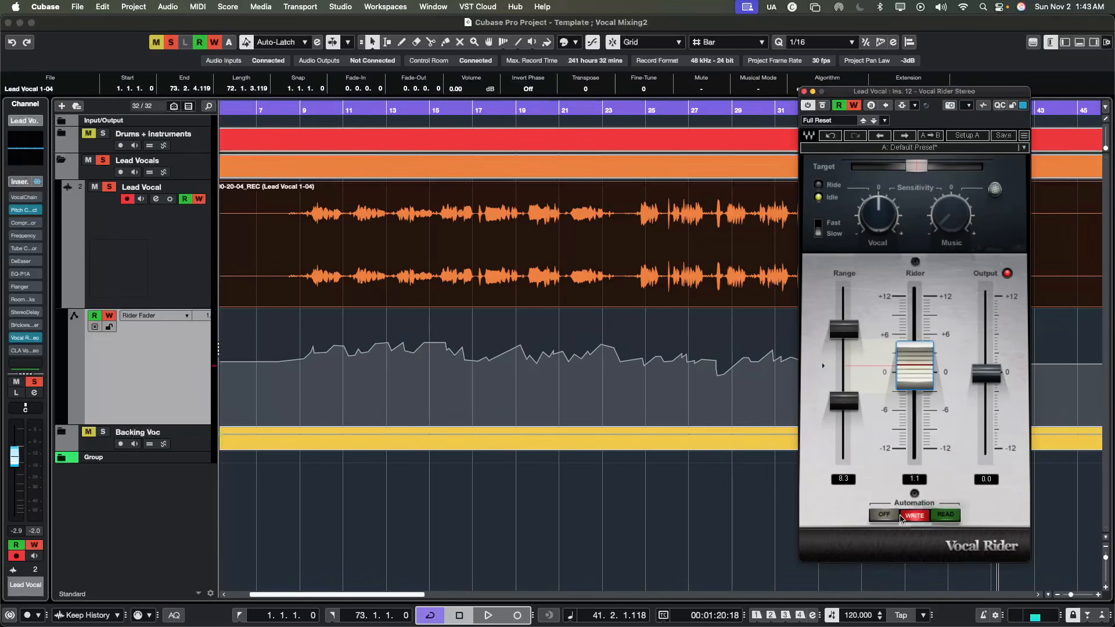
click(919, 517)
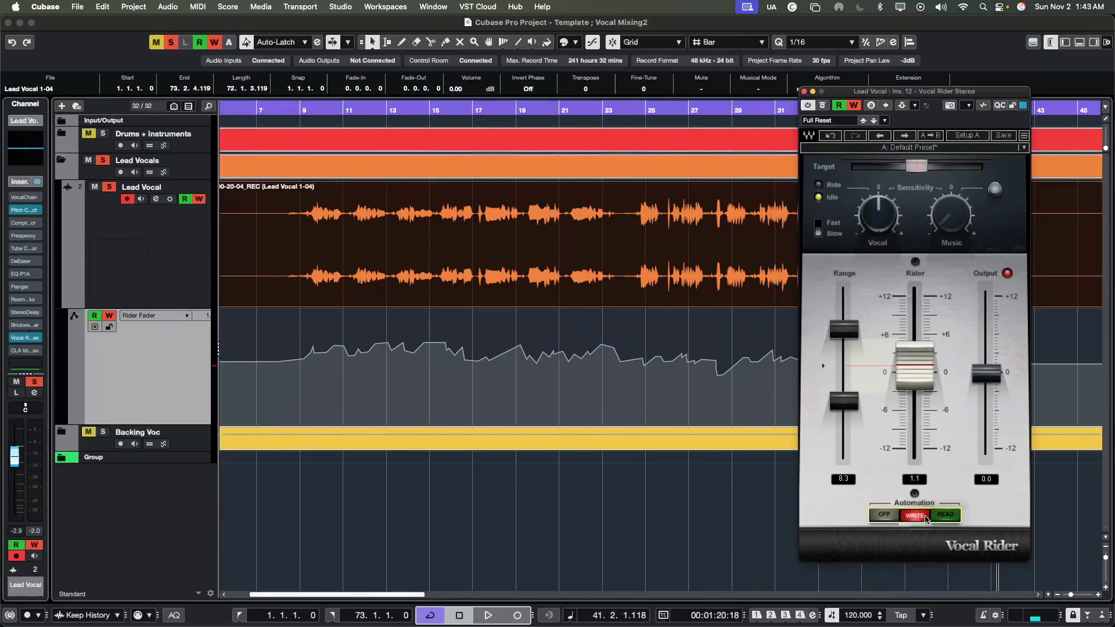
click(940, 518)
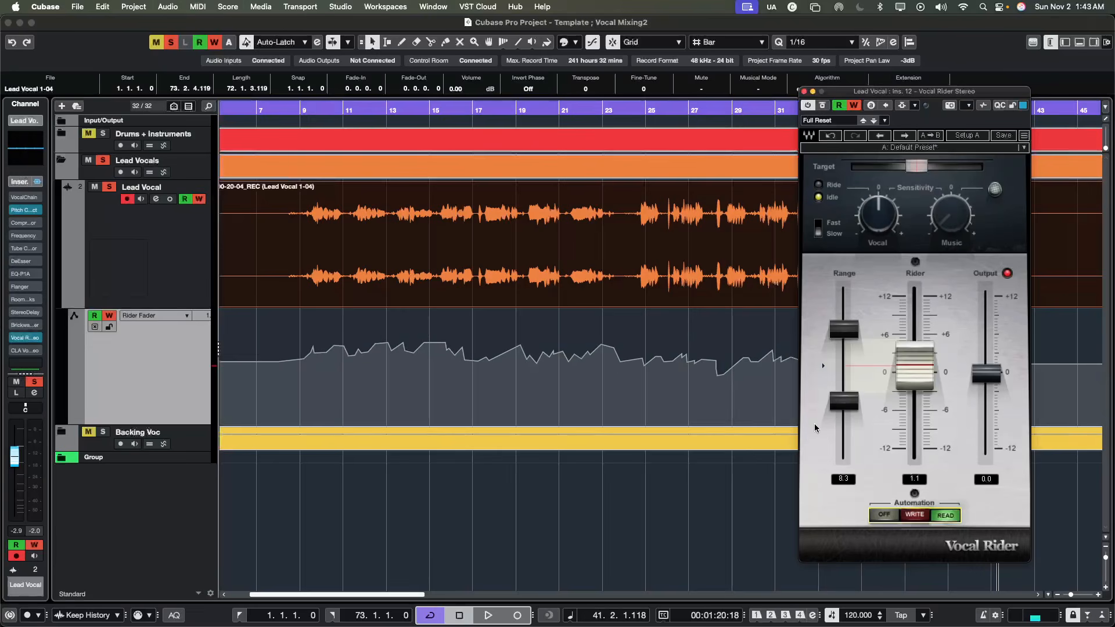
click(920, 519)
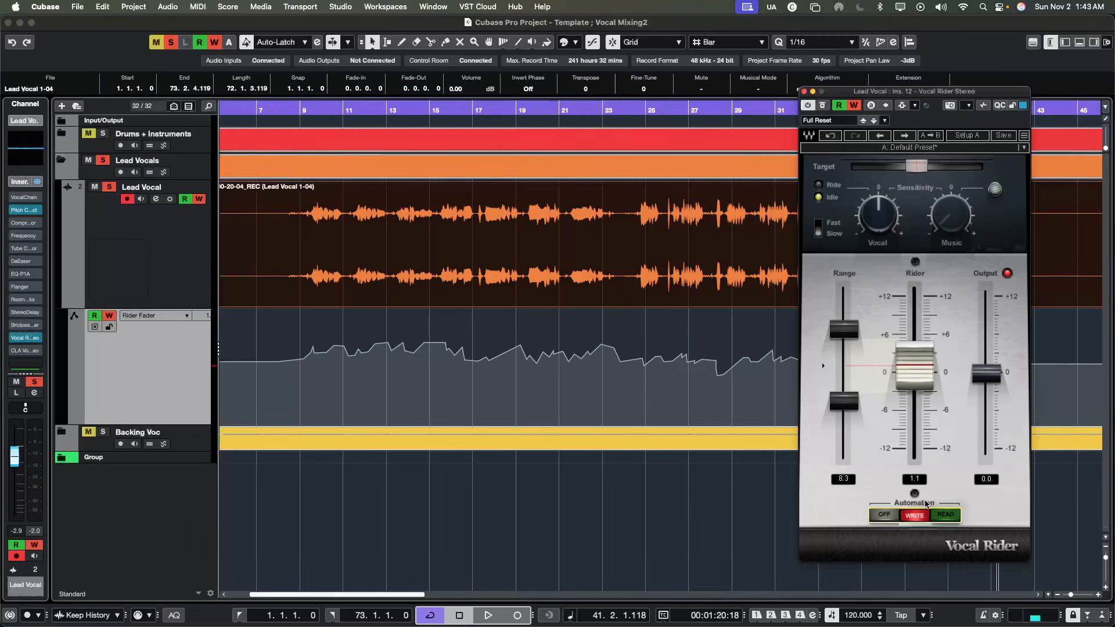
click(947, 517)
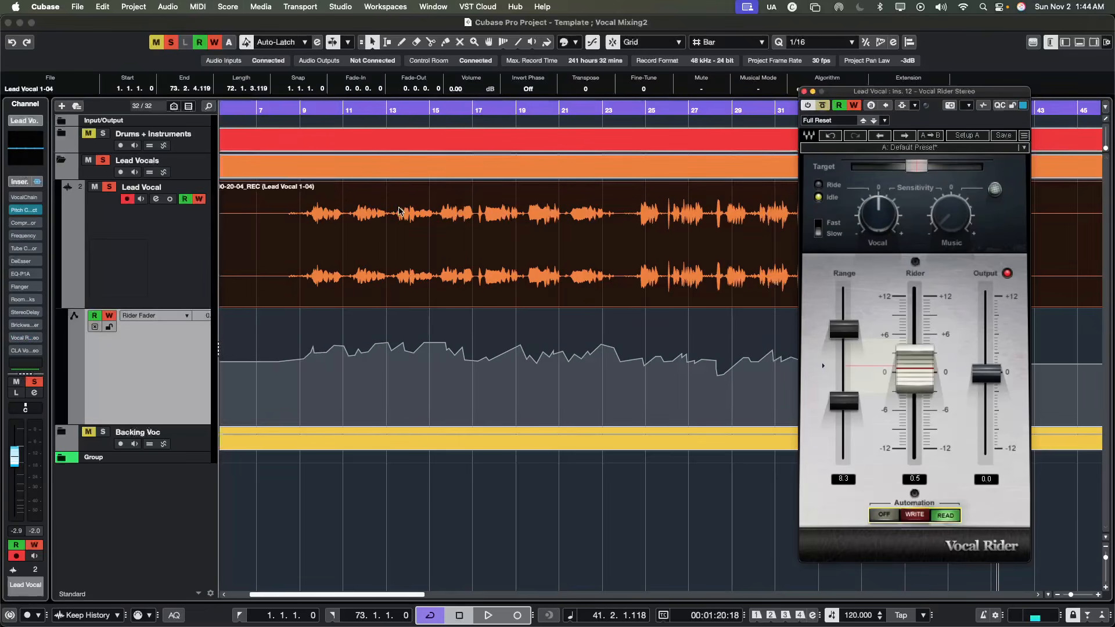
- Play the lead vocal from about bar 7 with Vocal Rider reading, stop, and compare the Rider Fader curve with the waveform up to bar 41
click(263, 115)
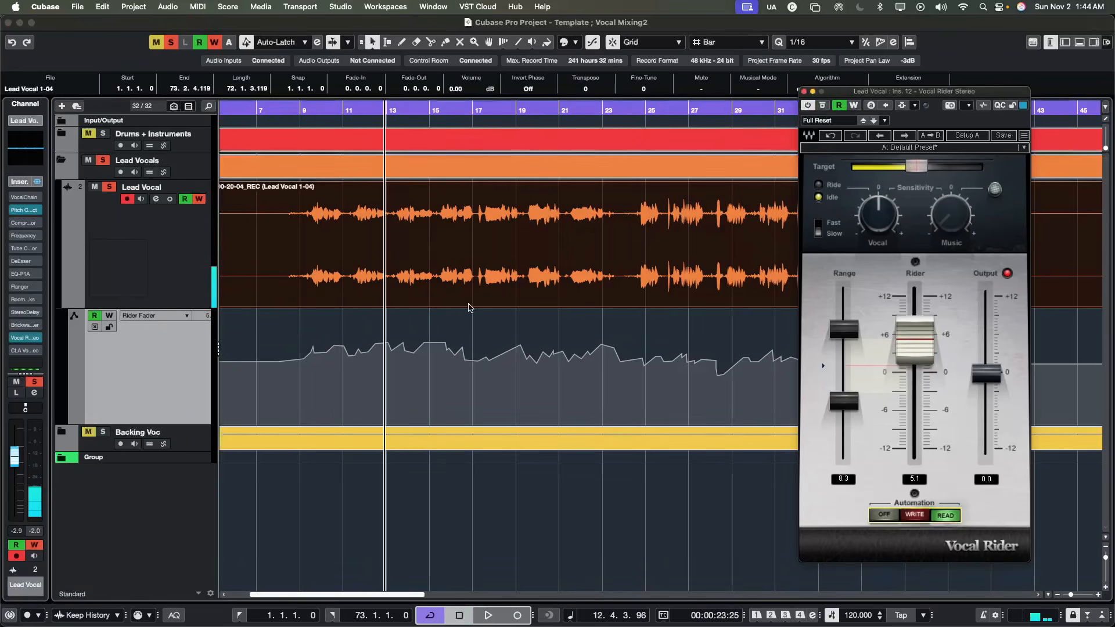
scroll(438, 334, right, 3)
scroll(437, 334, right, 10)
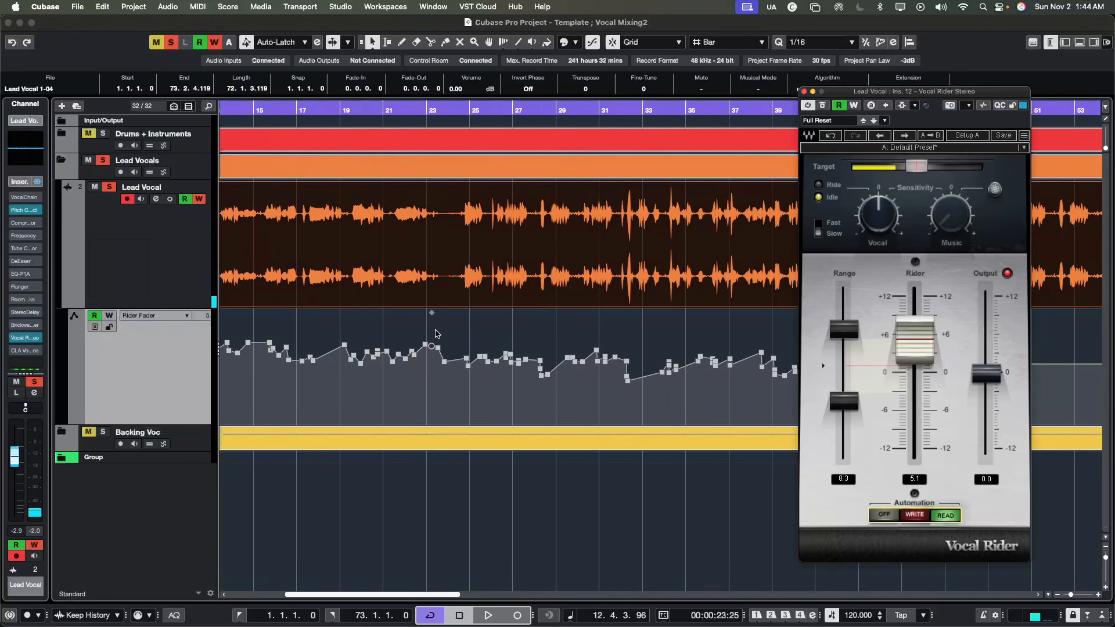
scroll(438, 334, right, 2)
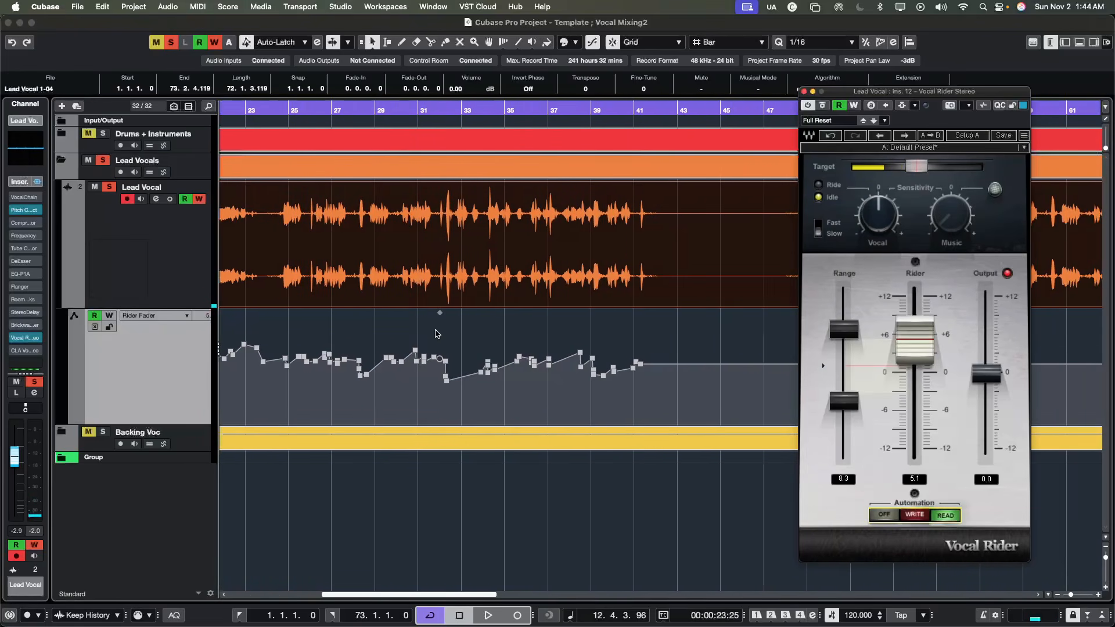
key(h)
key(h)
key(h)
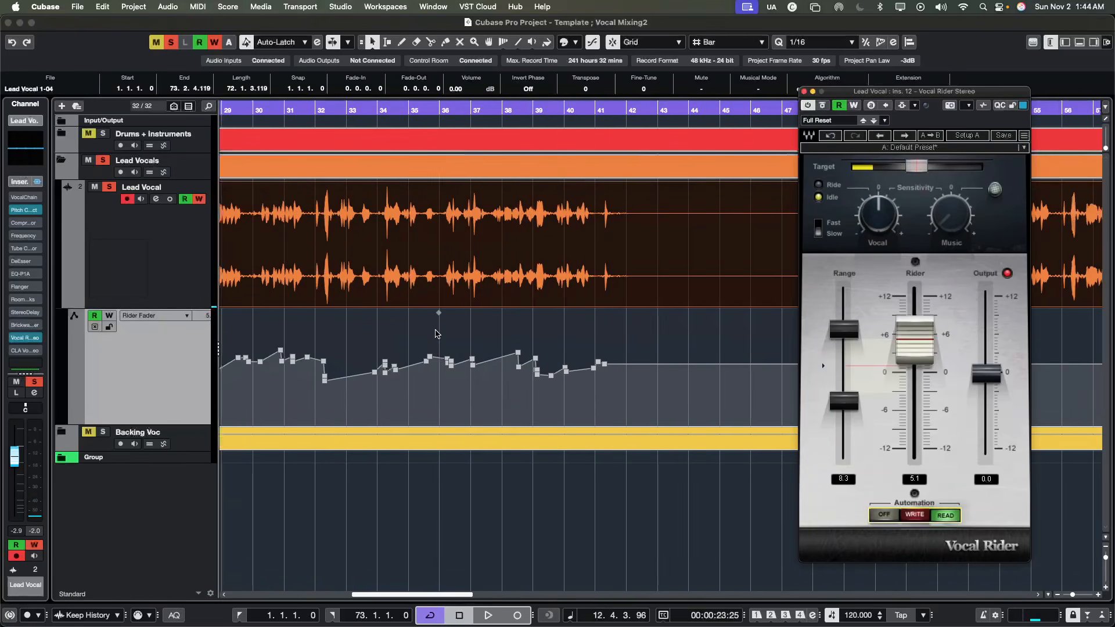
scroll(423, 333, left, 5)
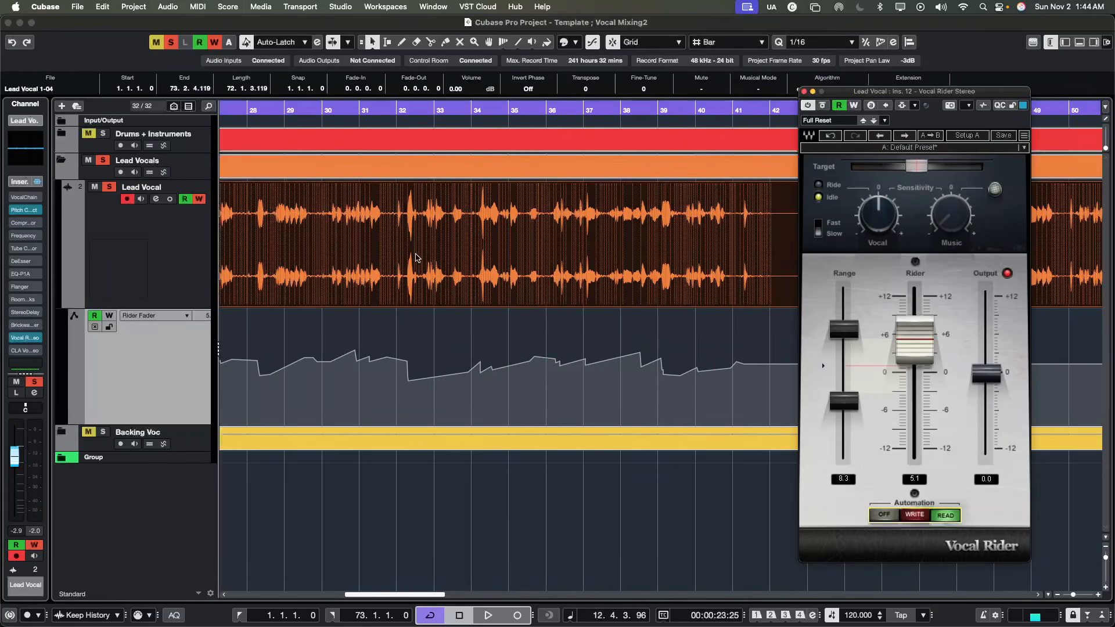
click(412, 215)
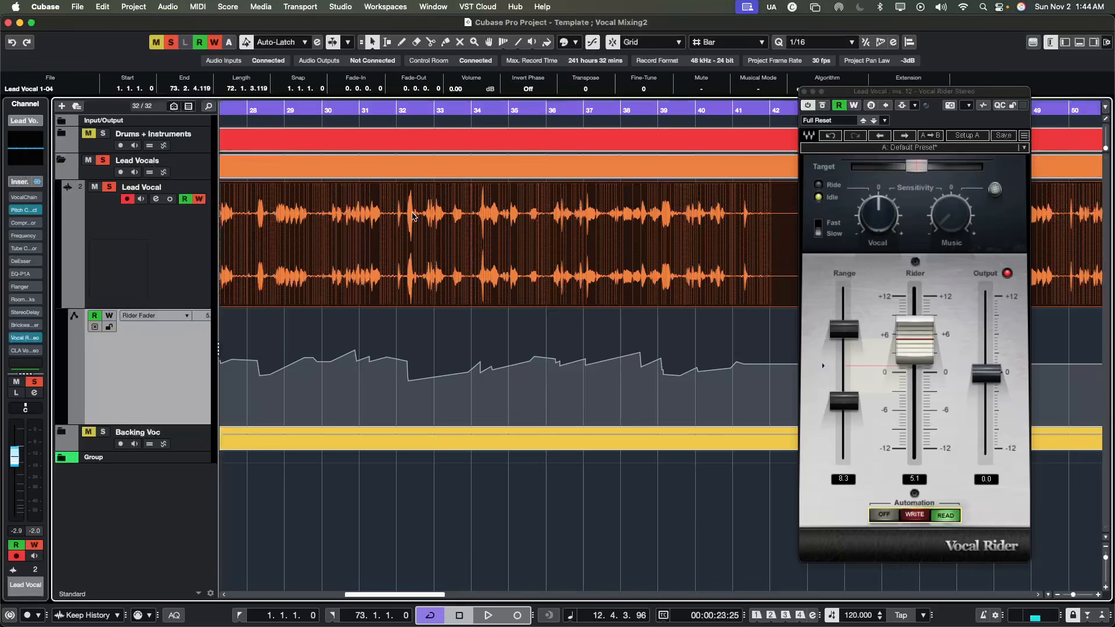
click(416, 218)
drag(417, 217, 407, 219)
- Bring both of Vocal Rider's range limits closer together to a range of 6.0 and switch its automation to Write
drag(865, 93, 691, 99)
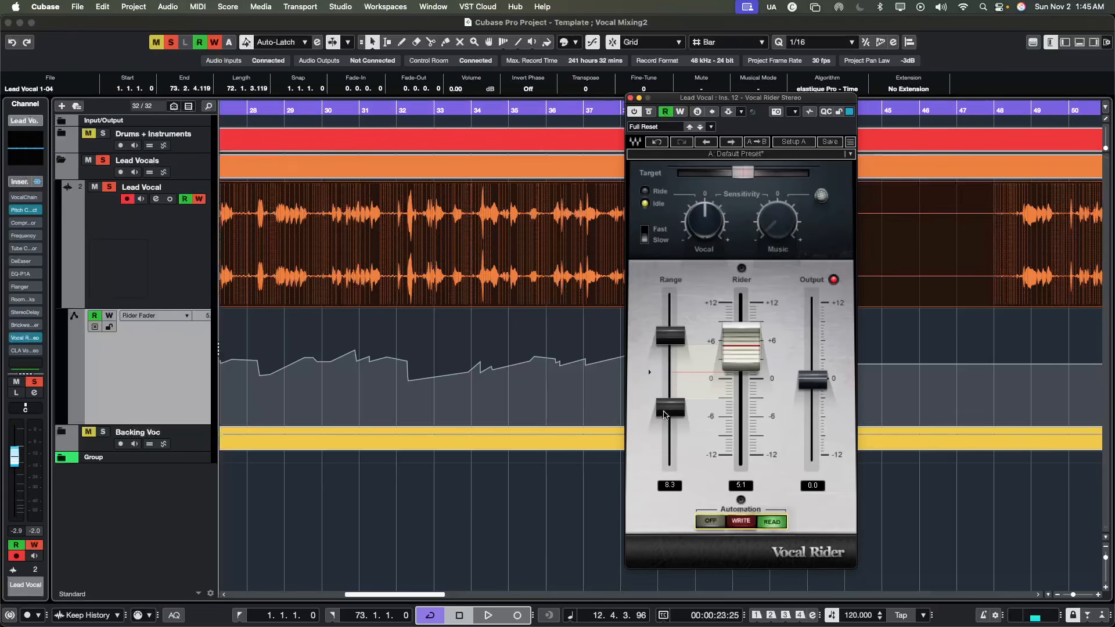
drag(668, 413, 669, 407)
mouse_move(671, 330)
mouse_down()
mouse_move(671, 352)
mouse_move(670, 328)
mouse_move(671, 342)
mouse_up()
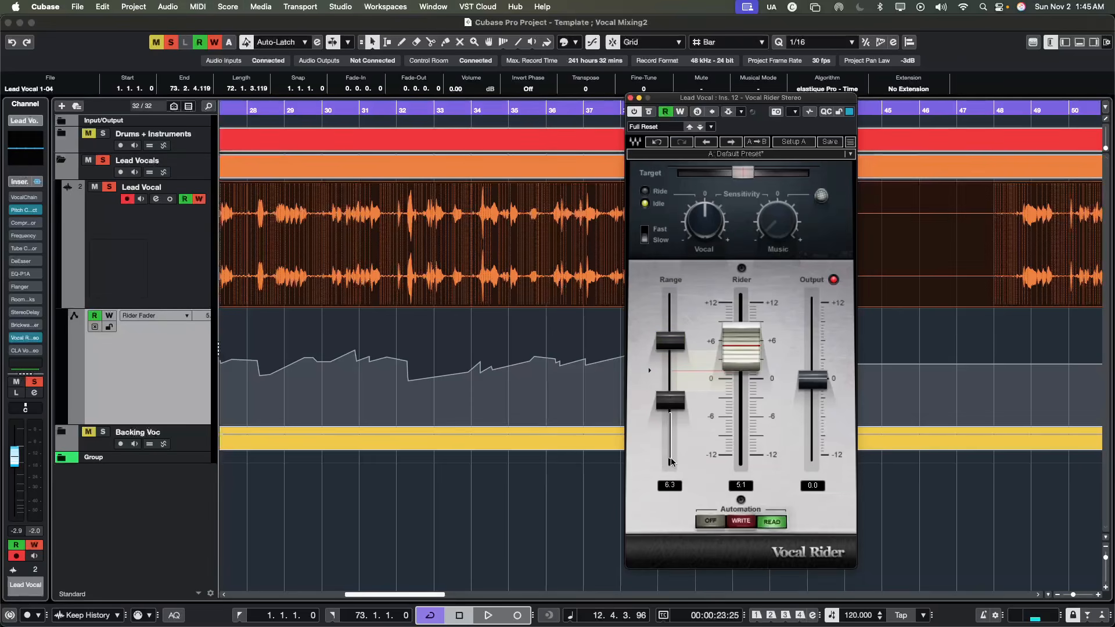
drag(672, 400, 671, 398)
click(741, 527)
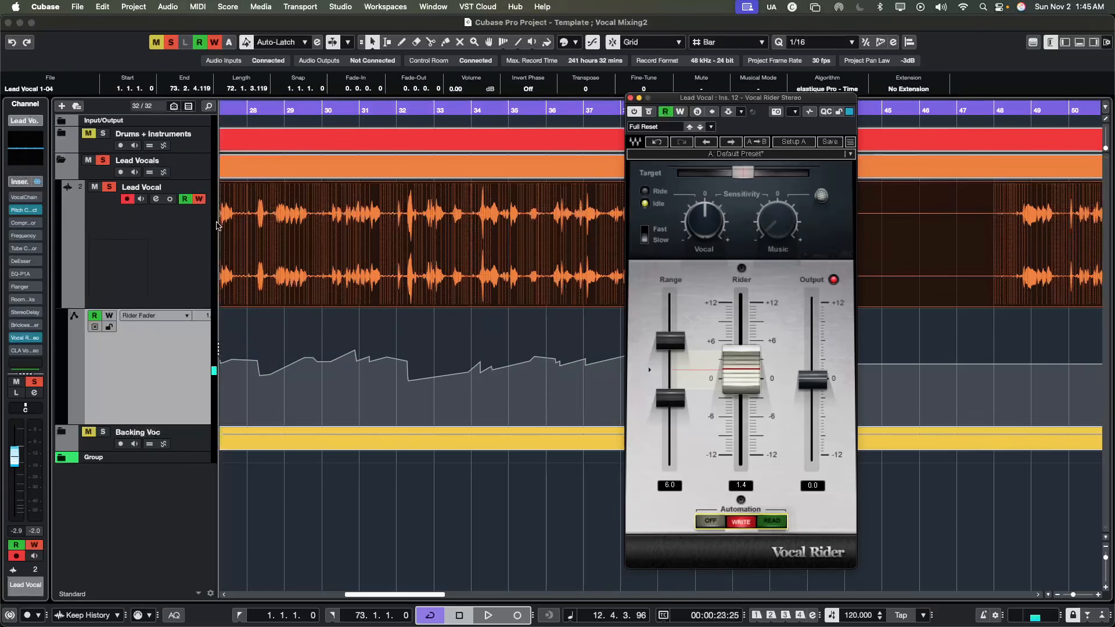
- Turn off automation Write on the Lead Vocal track and return Vocal Rider to Read before closing the plugin window
click(198, 199)
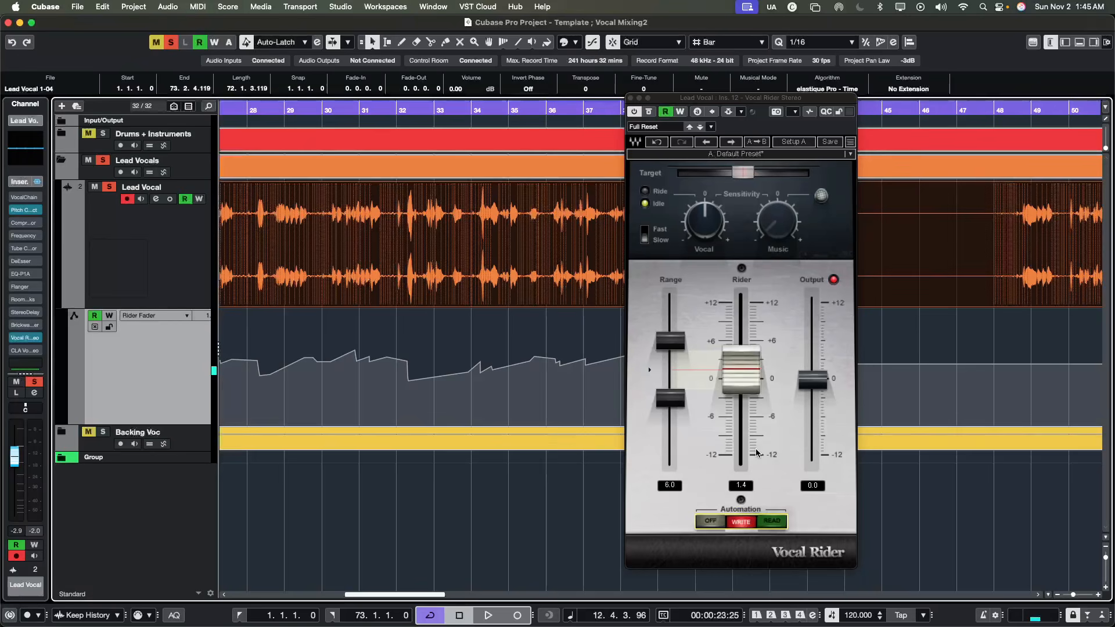
click(768, 430)
click(771, 521)
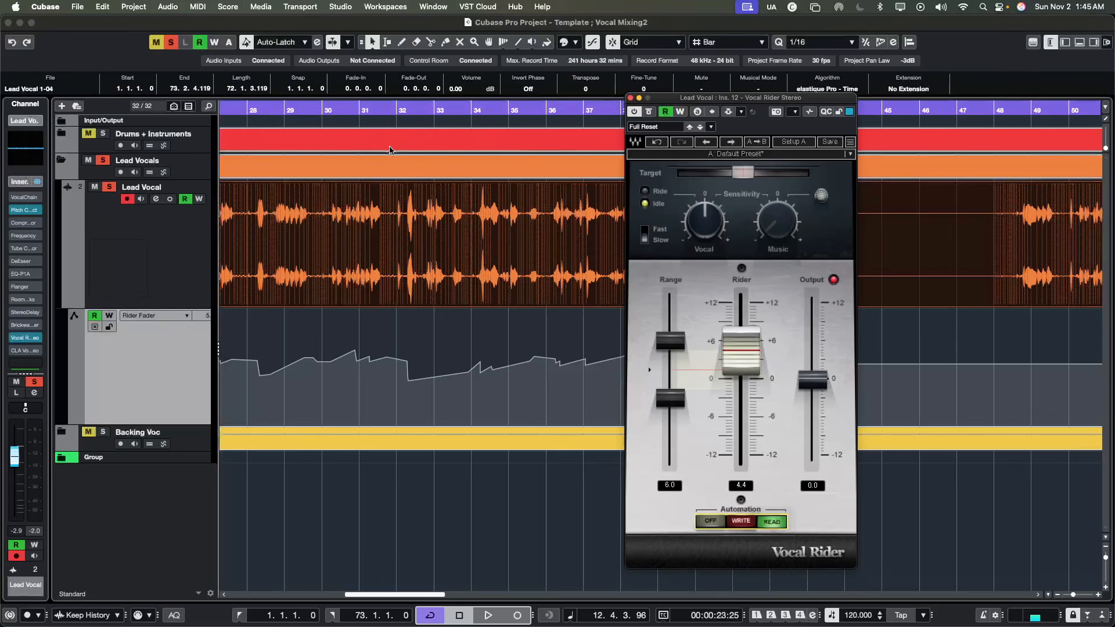
click(630, 98)
- Deselect the vocal event and examine the written Rider Fader points across the song and around the opening phrases
scroll(582, 183, left, 5)
scroll(583, 183, left, 2)
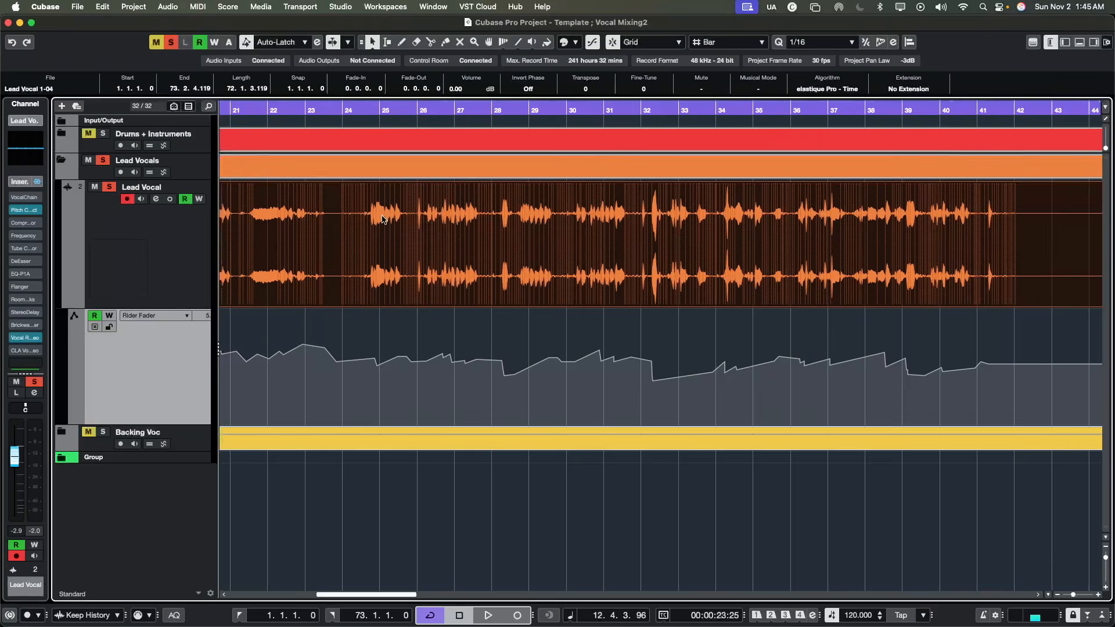
scroll(445, 255, left, 10)
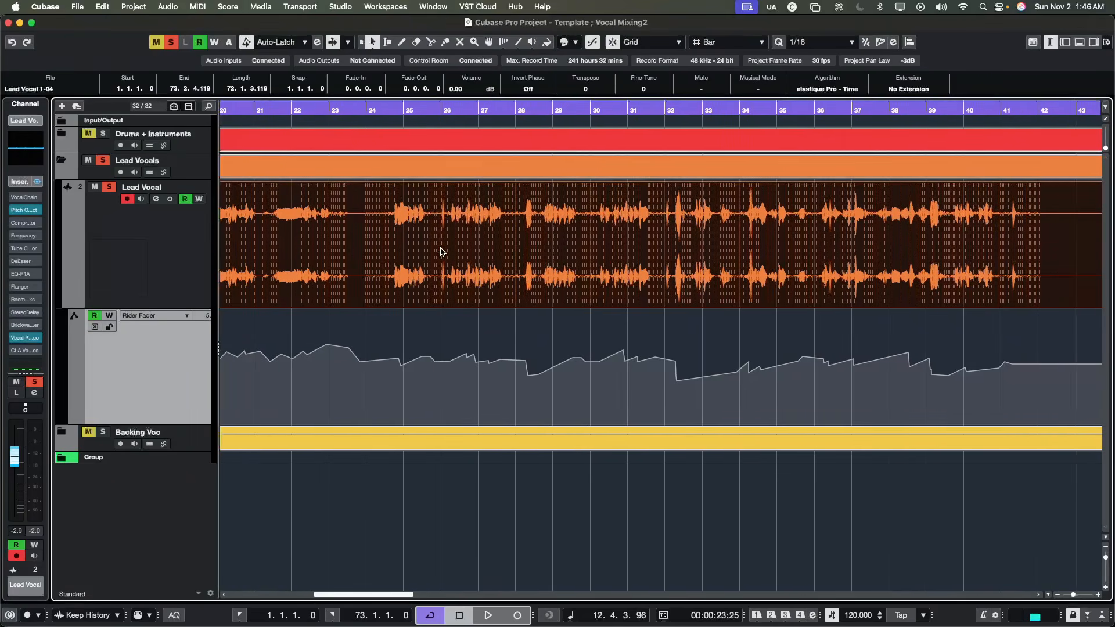
scroll(447, 290, left, 1)
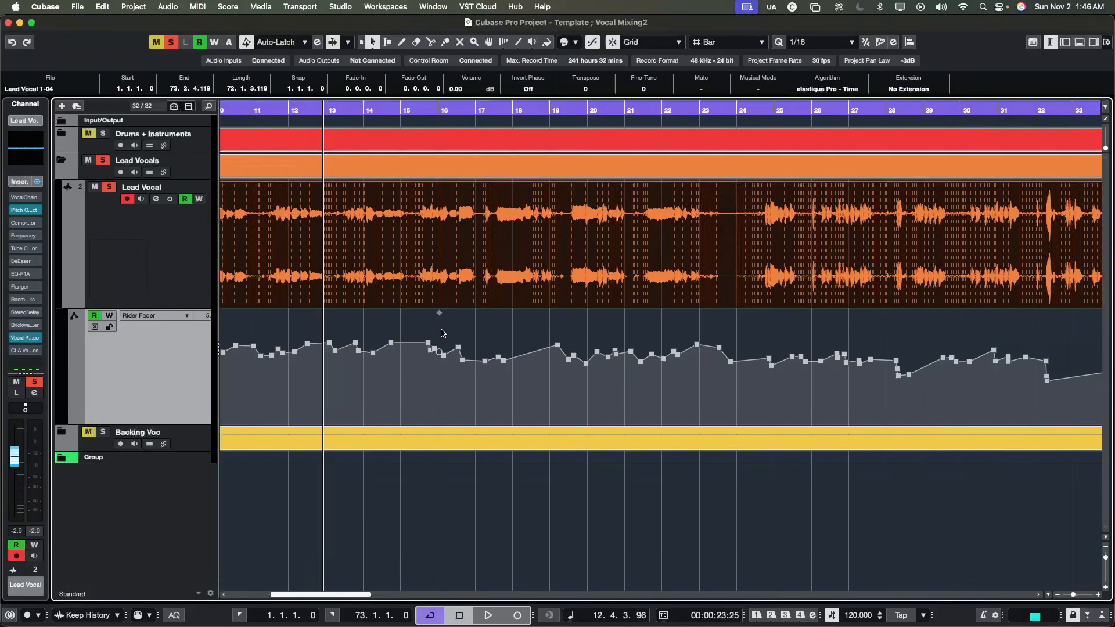
click(442, 332)
key(g)
key(g)
key(g)
key(g)
key(g)
key(g)
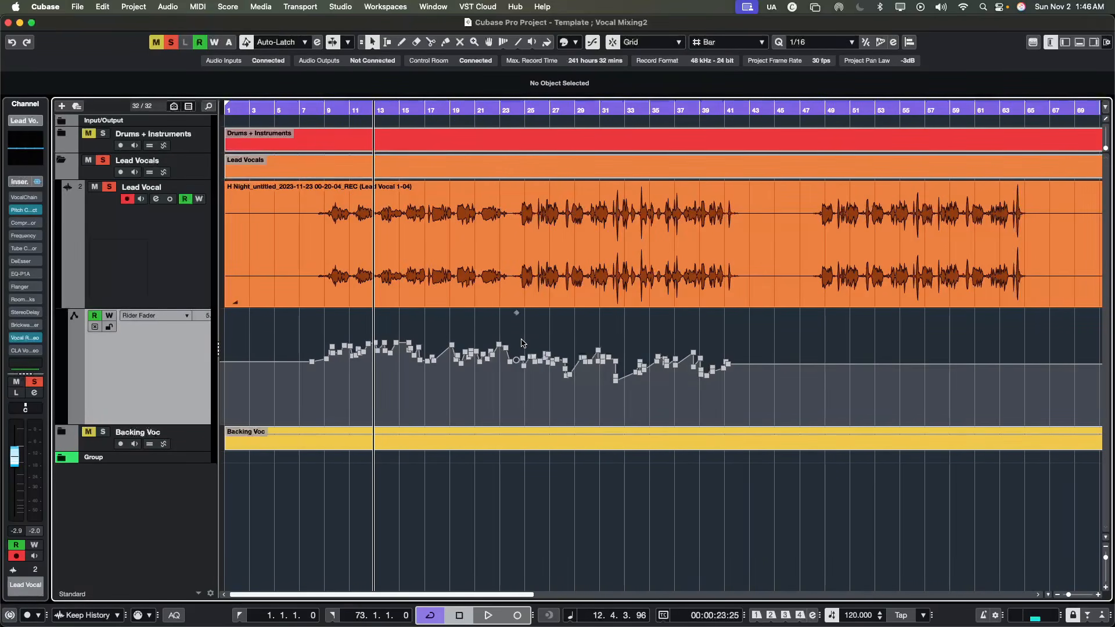
key(h)
key(h)
key(h)
key(h)
key(h)
key(h)
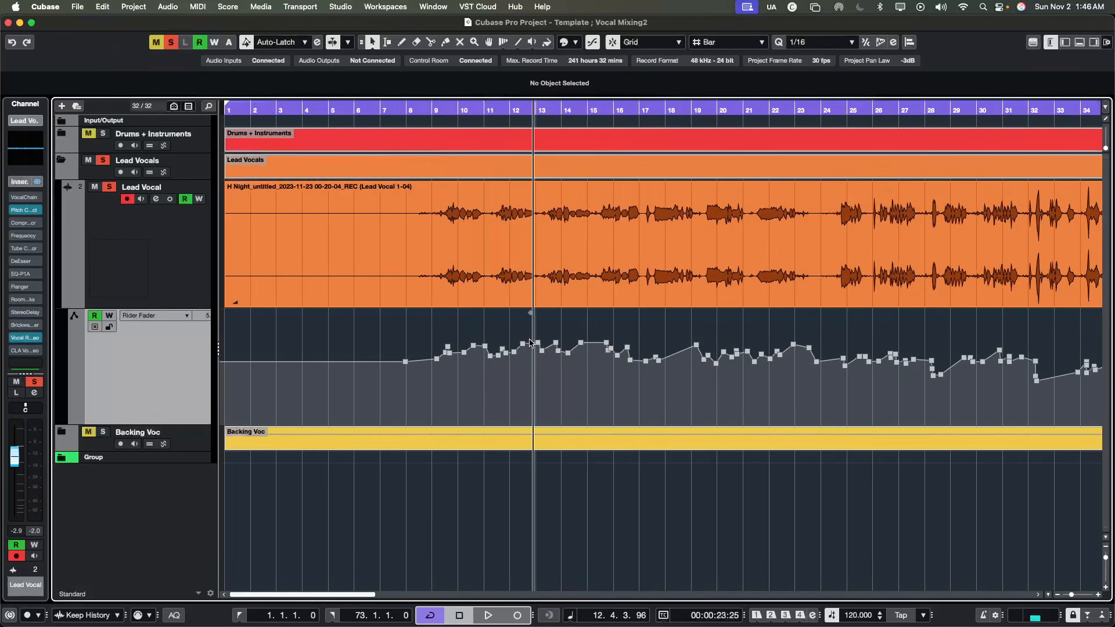
- Set the grid type to Use Quantize and move the Rider Fader point just after bar 13 to 13.2.2.0 at 4.2 dB
scroll(527, 344, right, 5)
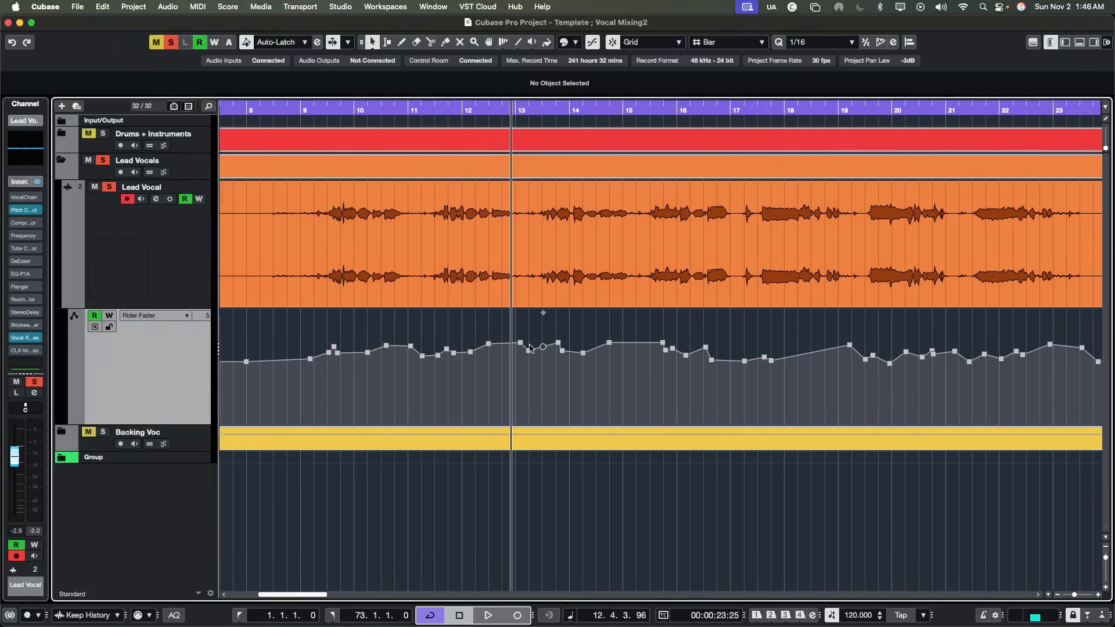
click(528, 352)
drag(528, 352, 525, 353)
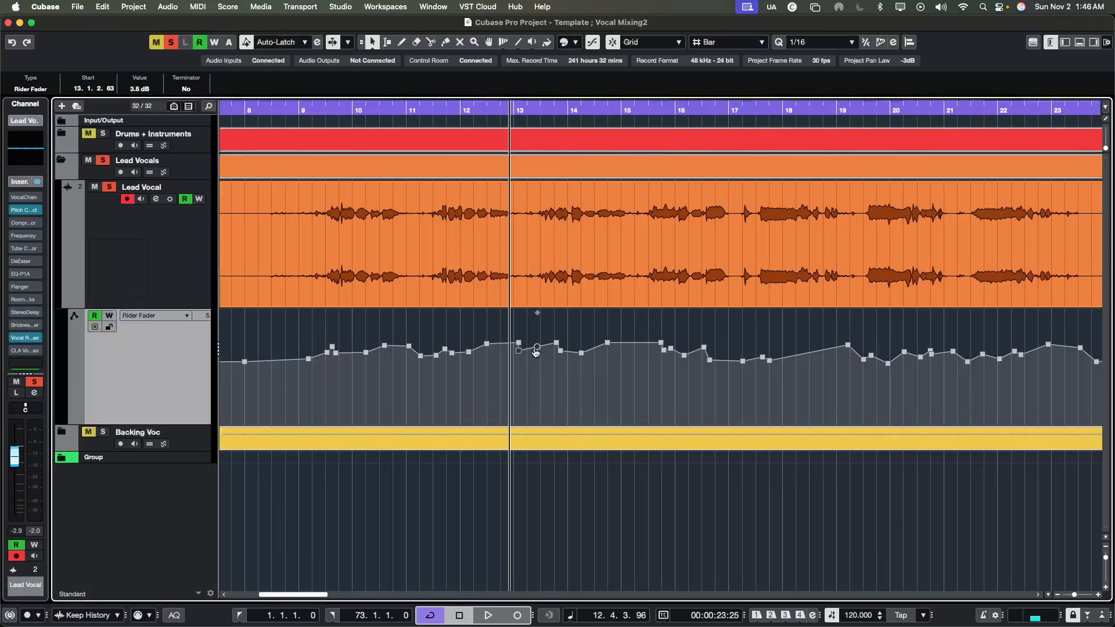
click(714, 47)
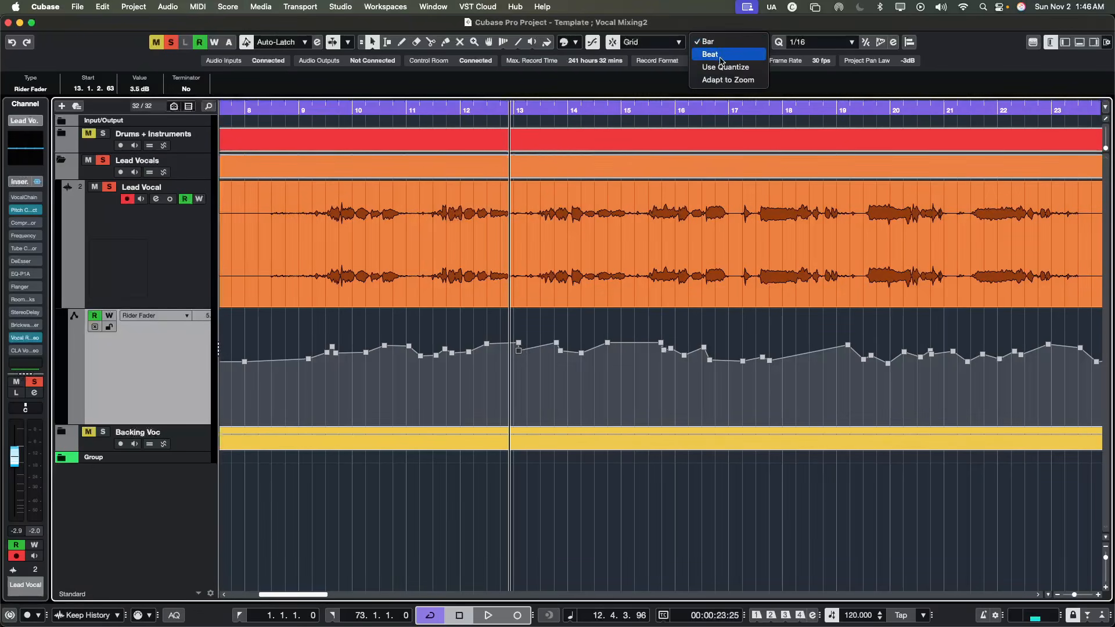
click(720, 72)
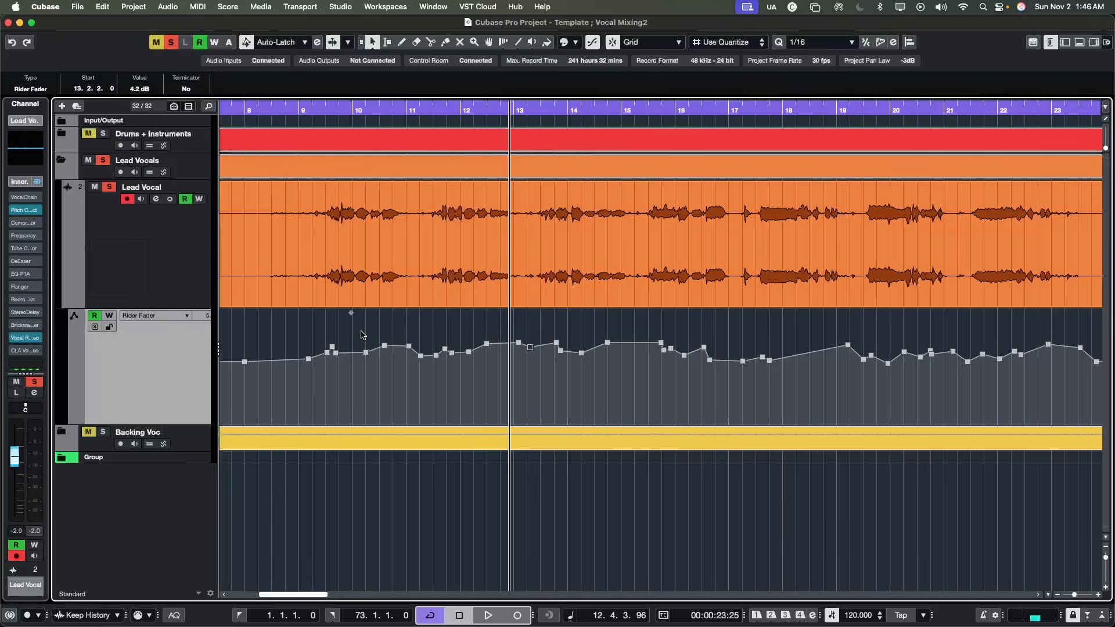
click(355, 331)
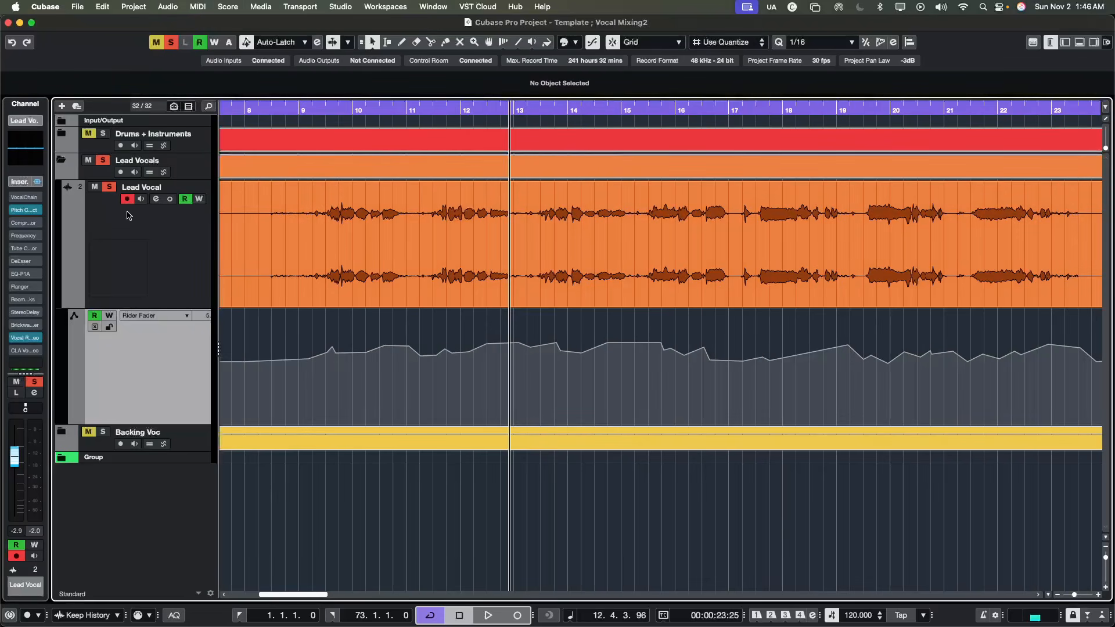
- Select the Lead Vocal track, reopen its Vocal Rider insert and position the plugin window over the early bars
click(102, 227)
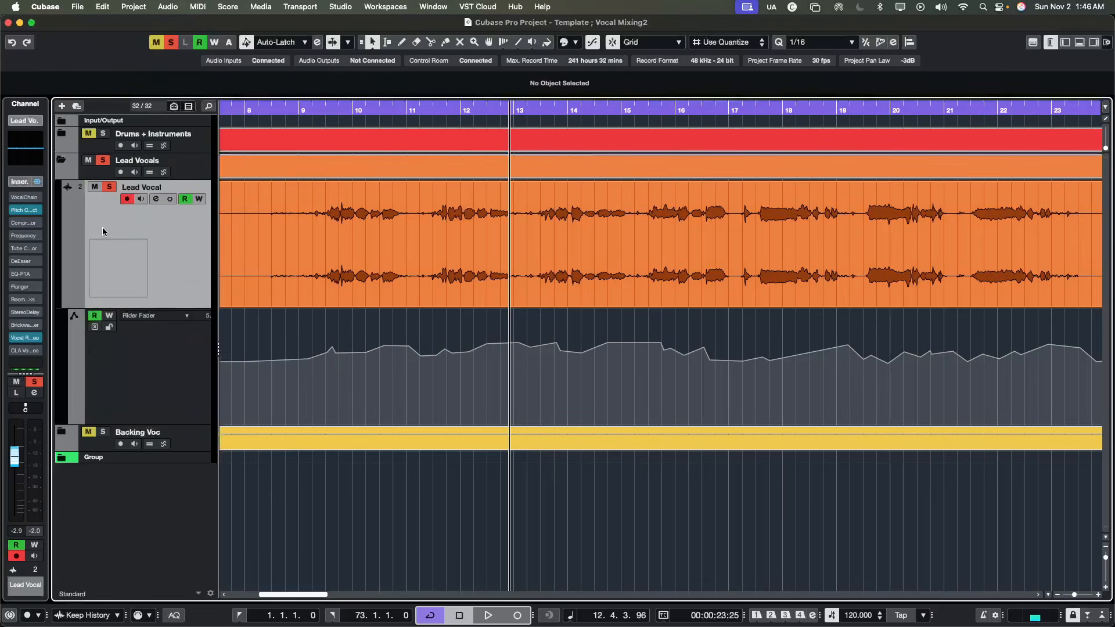
click(25, 338)
drag(684, 105, 389, 114)
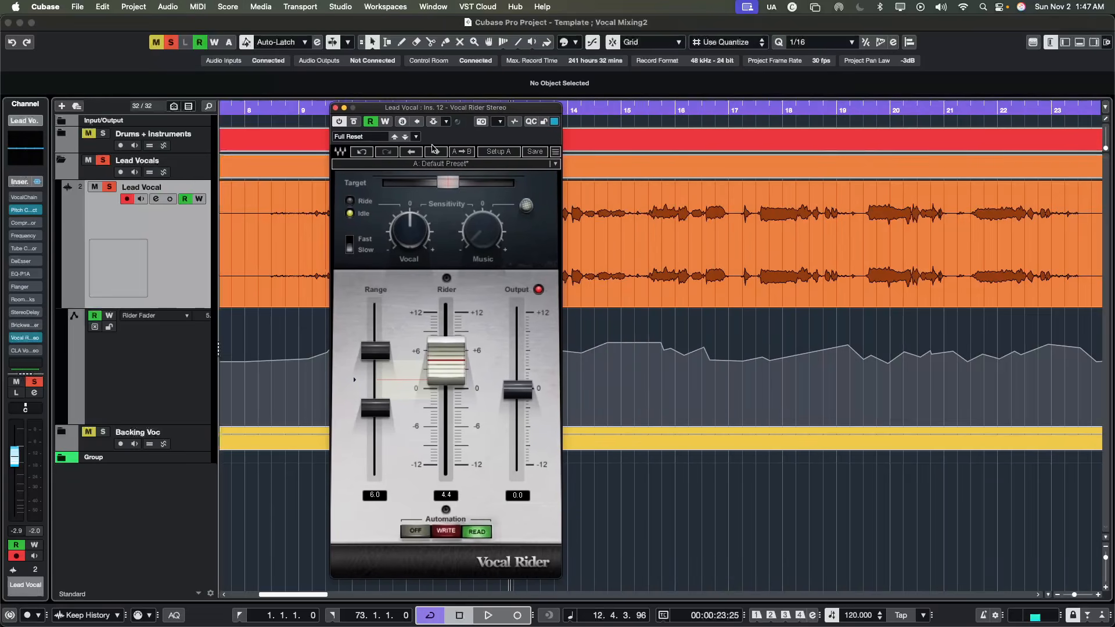
click(443, 368)
drag(417, 110, 364, 108)
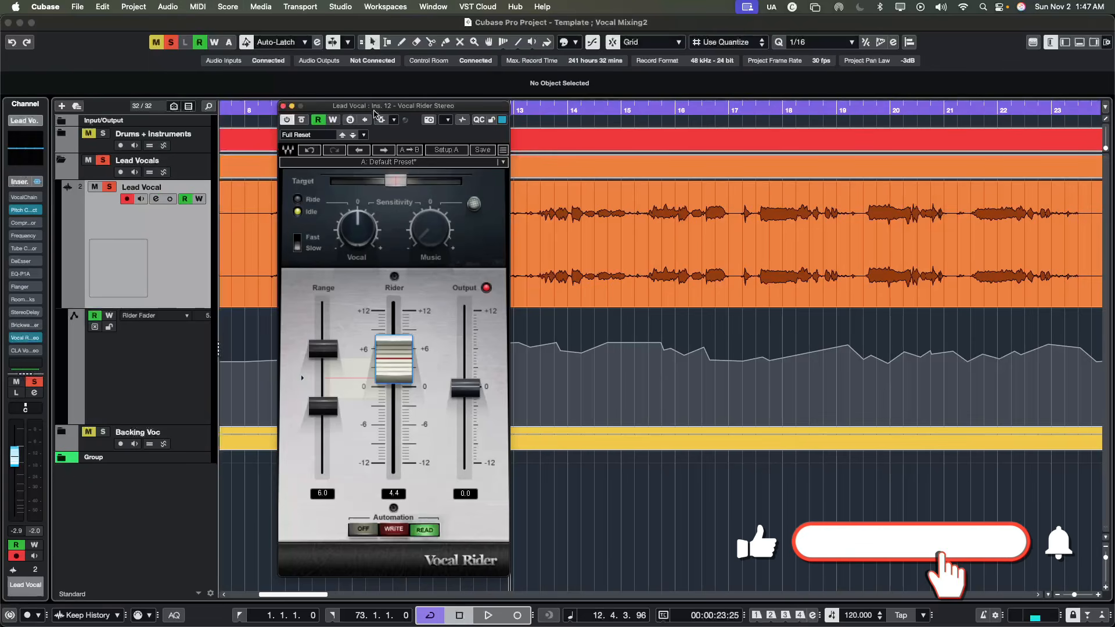
drag(372, 108, 720, 105)
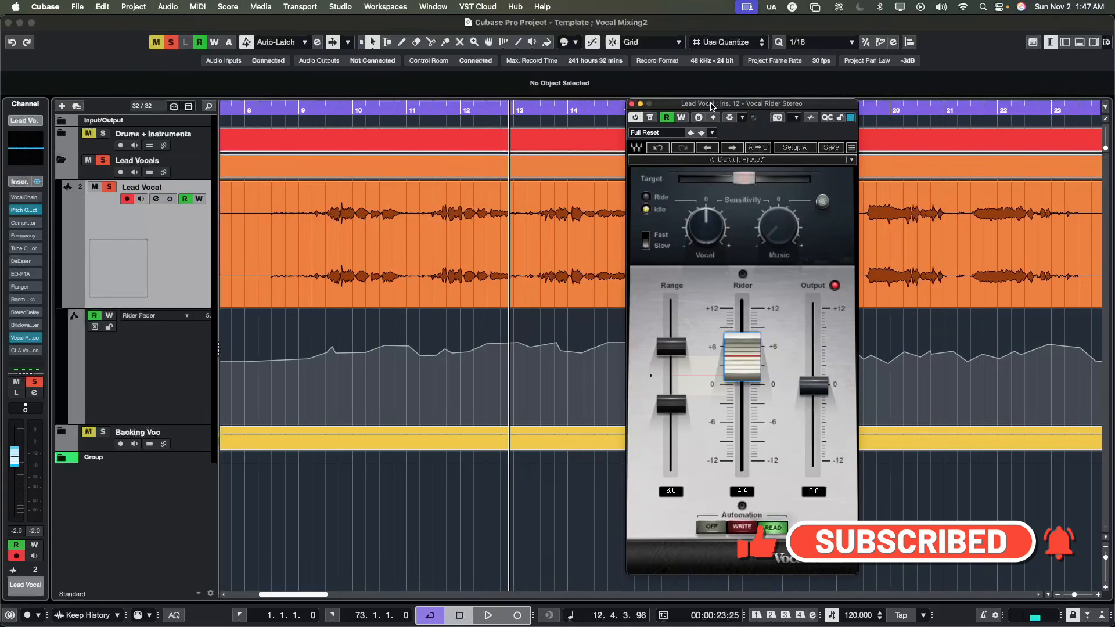
drag(699, 106, 336, 106)
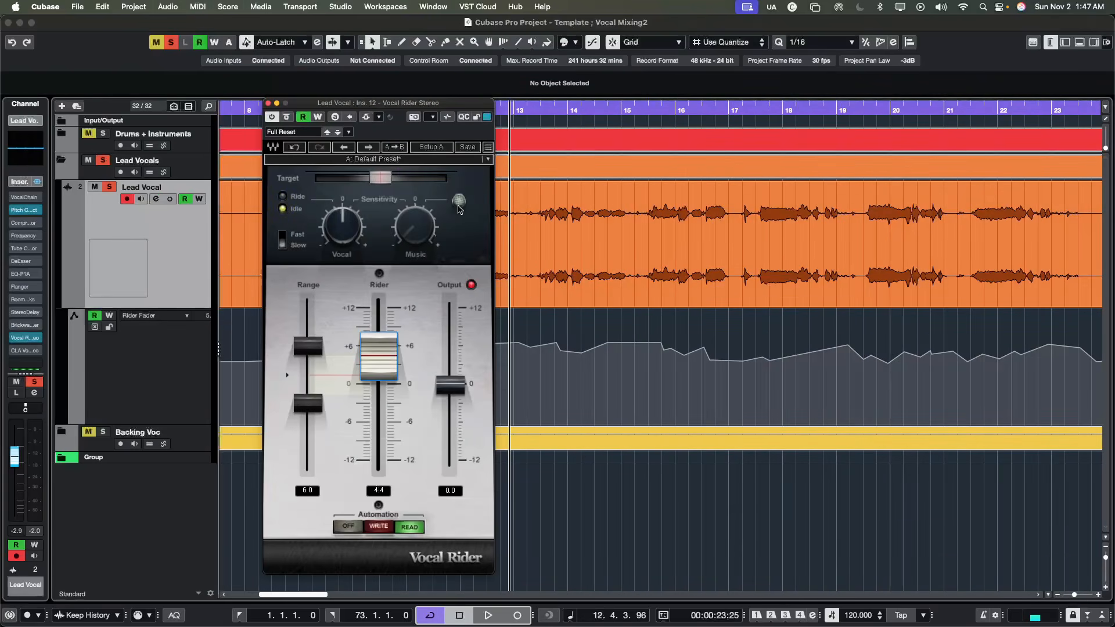